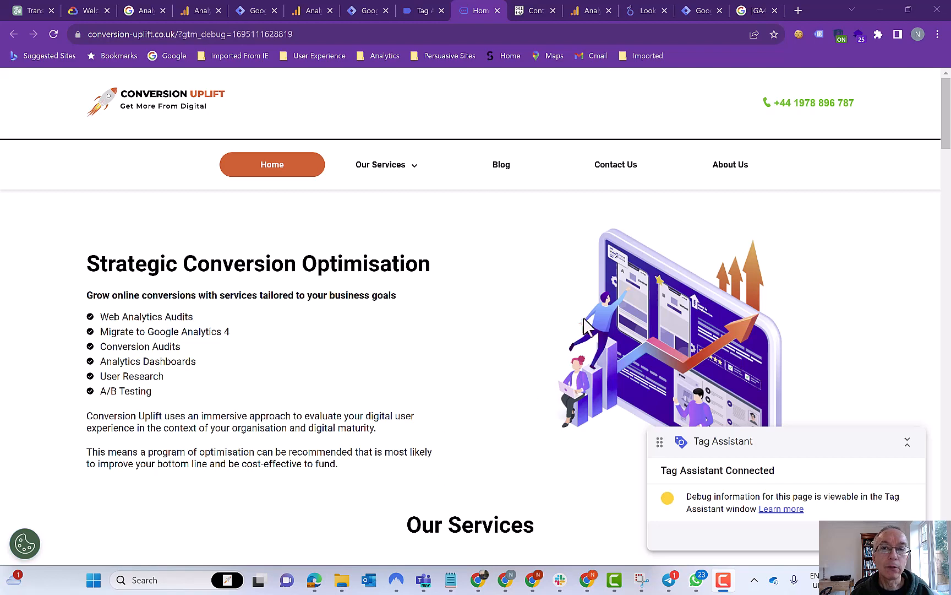
- Reload the site, scroll to the contact form and enter a first name in the Name field
{"action": "left_click", "coordinate": [623, 173]}
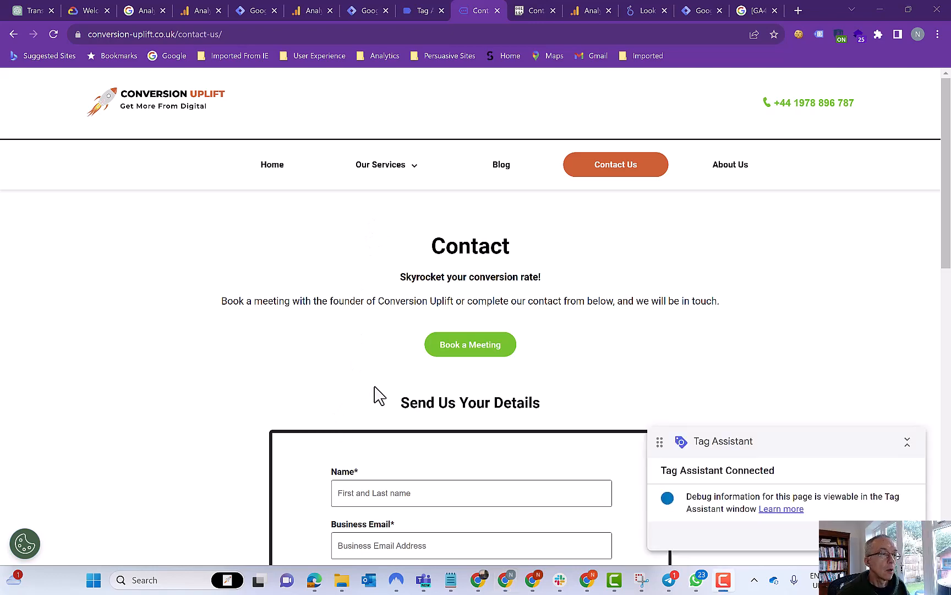
{"action": "scroll", "coordinate": [408, 350], "scroll_direction": "down", "scroll_amount": 1}
{"action": "scroll", "coordinate": [404, 354], "scroll_direction": "down", "scroll_amount": 4}
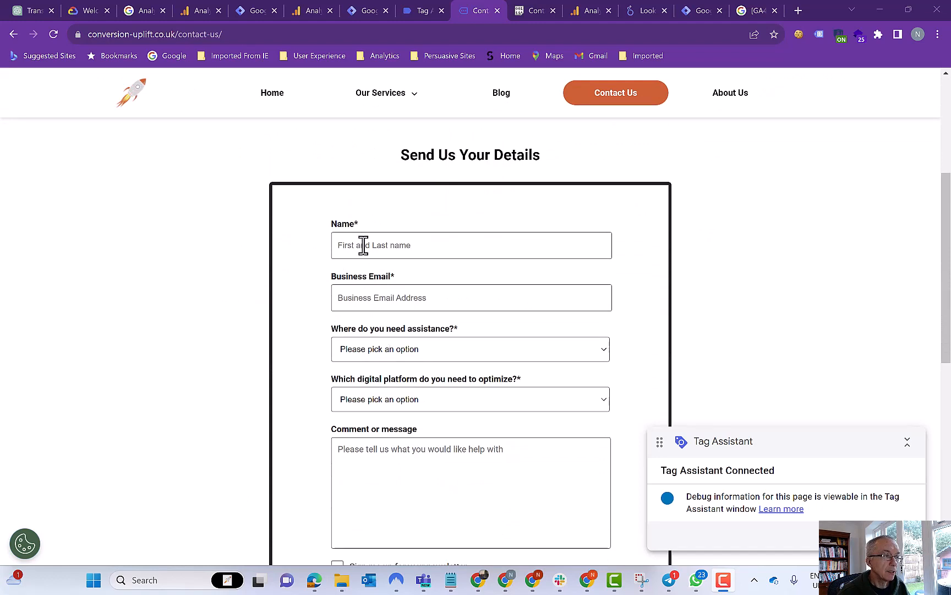
{"action": "left_click", "coordinate": [364, 246]}
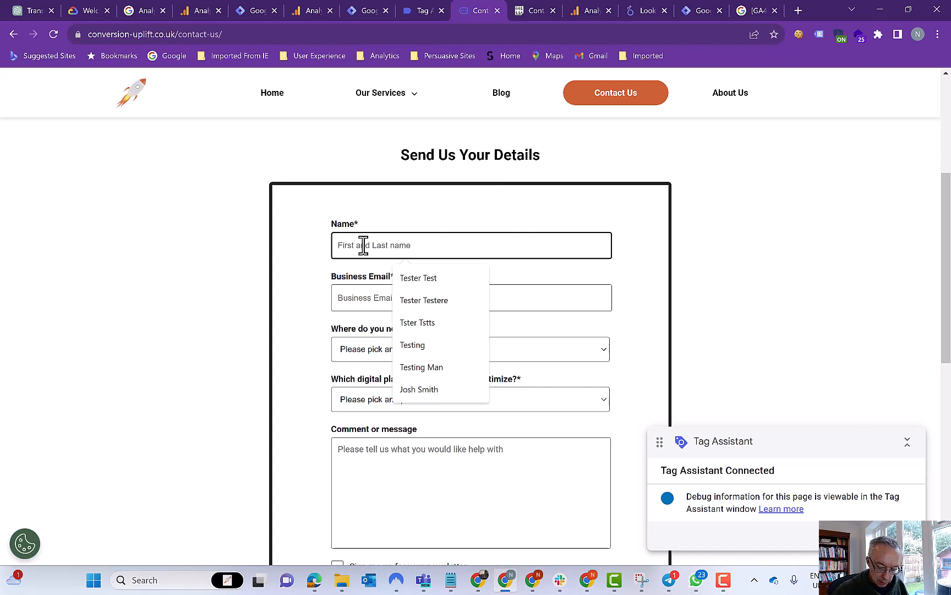
{"action": "type", "text": "Dav"}
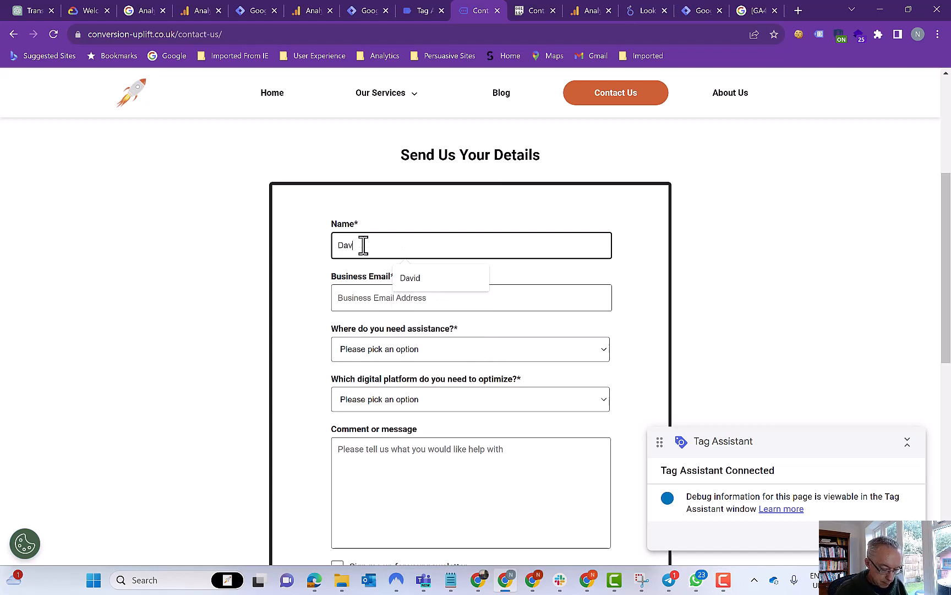
{"action": "type", "text": "id"}
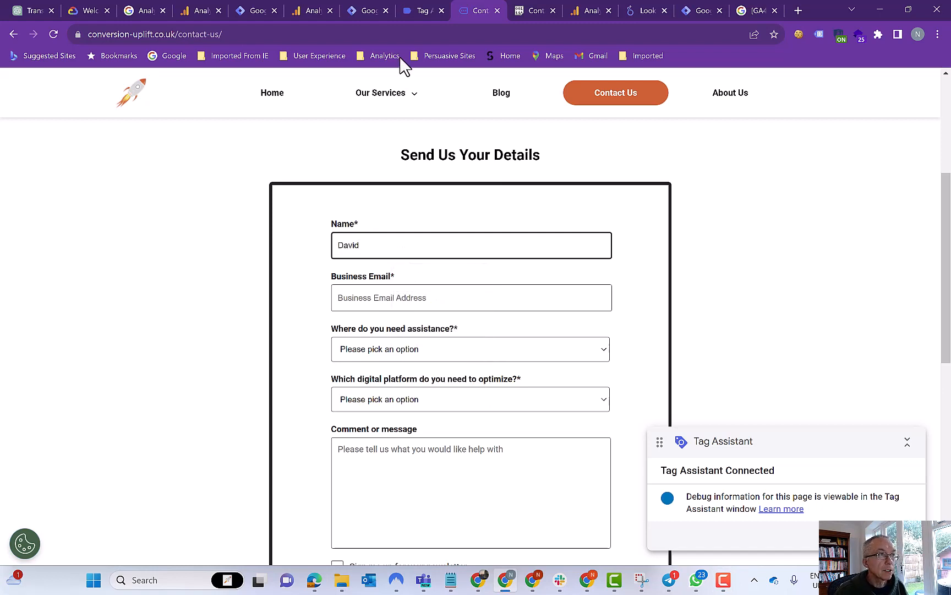
{"action": "left_click", "coordinate": [426, 13]}
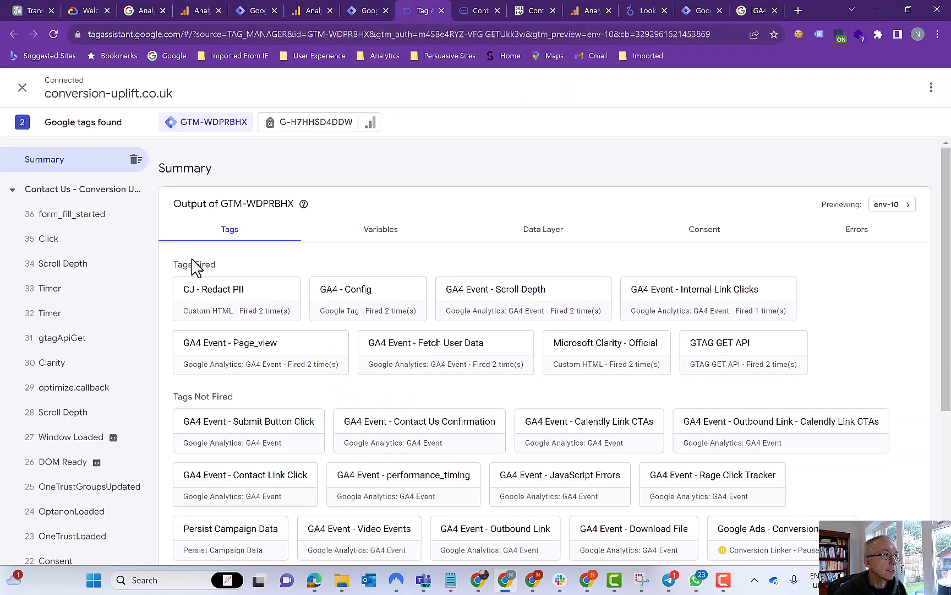
- Inspect event 36 form_fill_started and the details of its GA4 Event - Form Field tag
{"action": "left_click", "coordinate": [61, 218]}
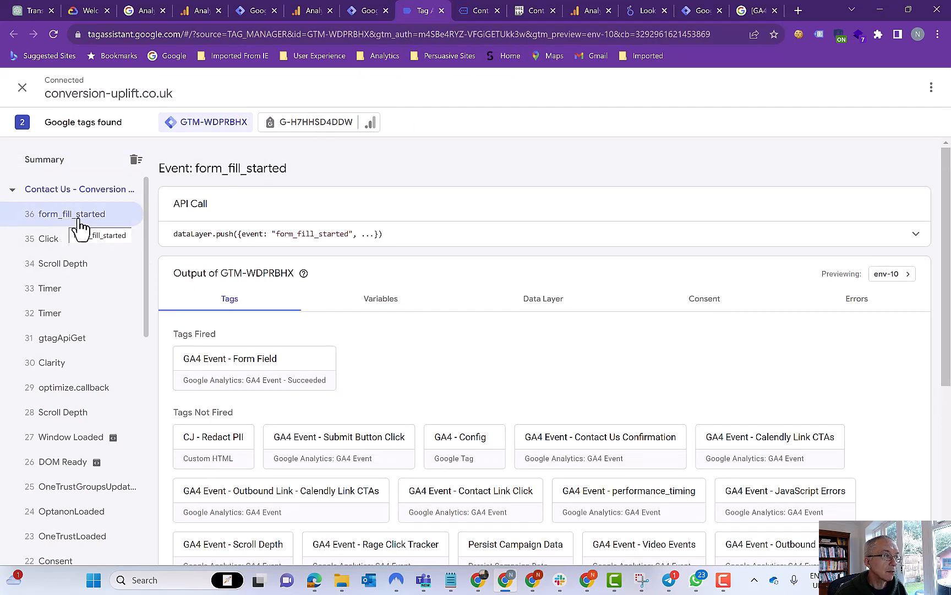
{"action": "left_click", "coordinate": [252, 373]}
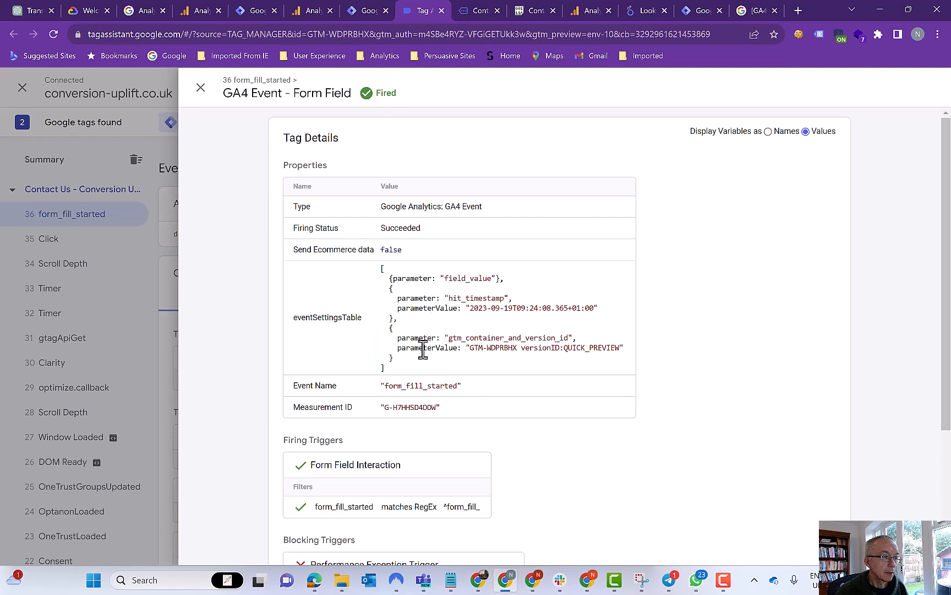
{"action": "left_click", "coordinate": [201, 89]}
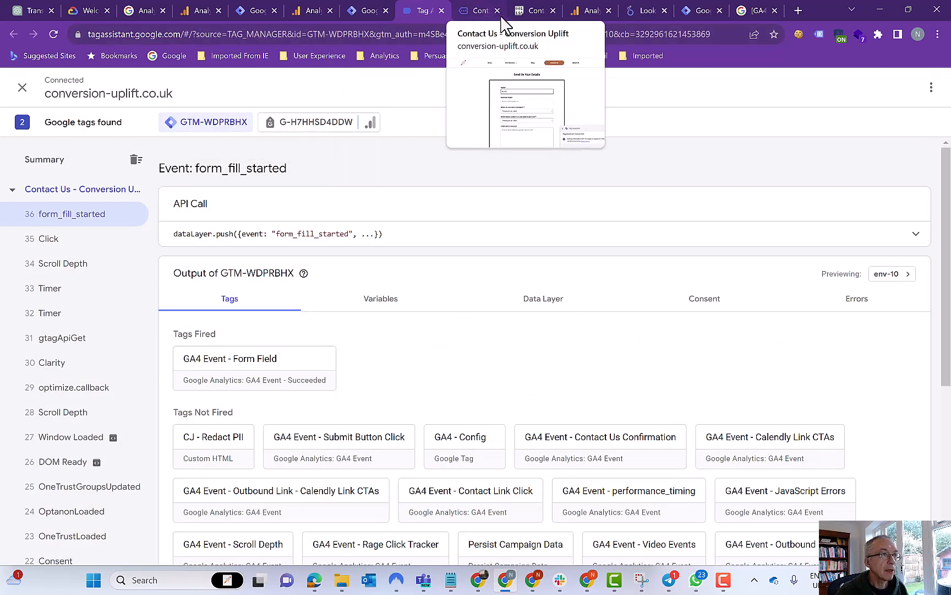
{"action": "left_click", "coordinate": [529, 18]}
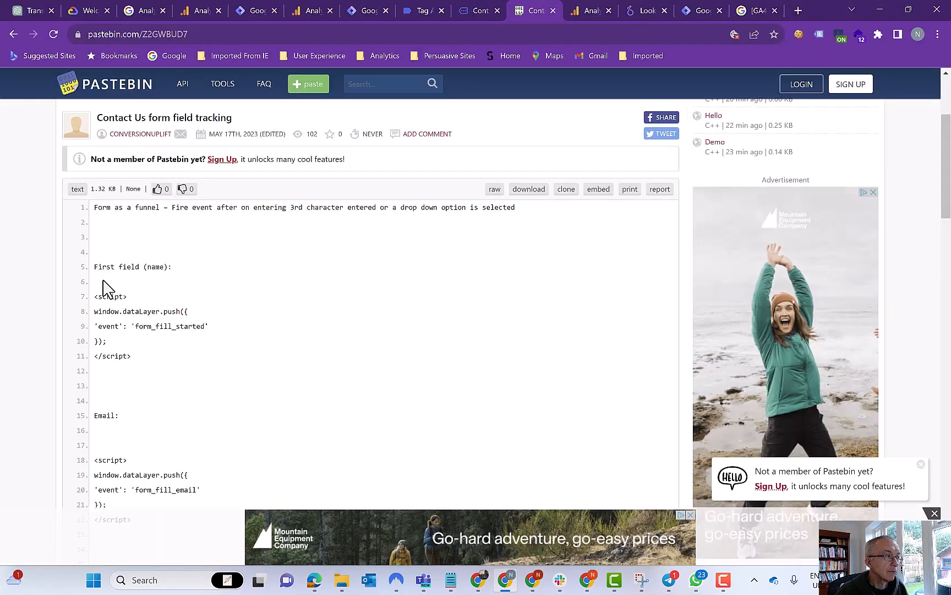
{"action": "scroll", "coordinate": [99, 281], "scroll_direction": "down", "scroll_amount": 1}
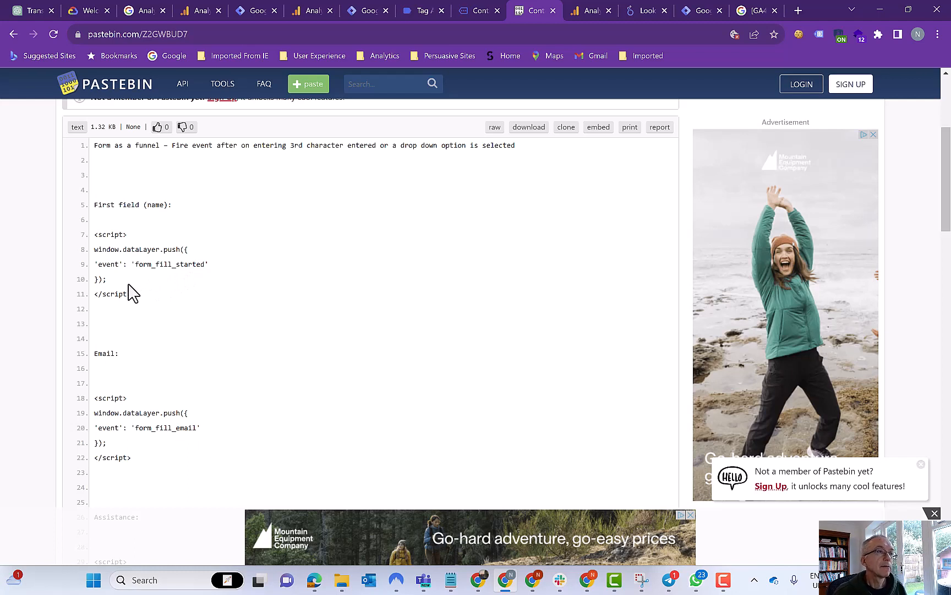
- Type a business e-mail address into the contact form's Business Email field
{"action": "left_click", "coordinate": [479, 17]}
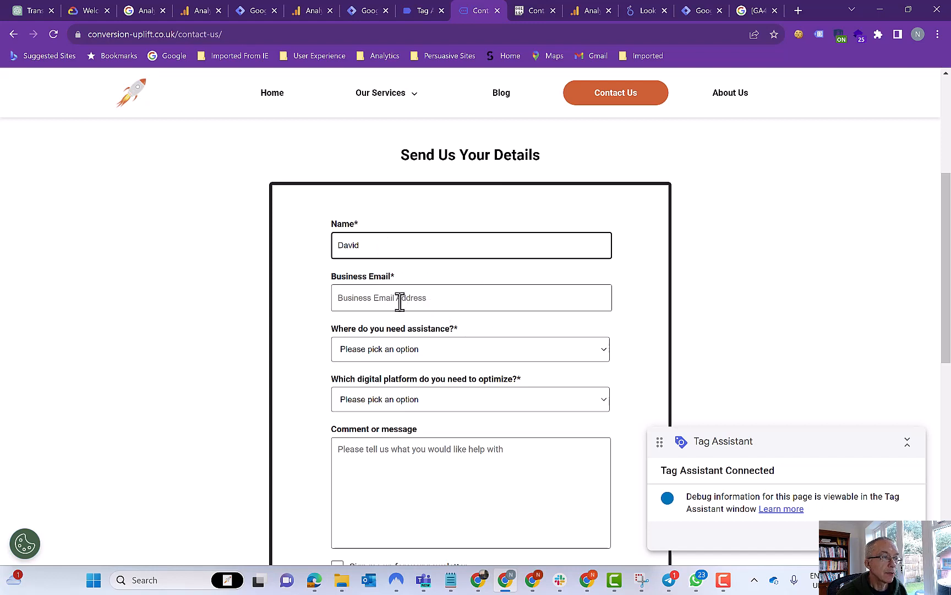
{"action": "left_click", "coordinate": [362, 300]}
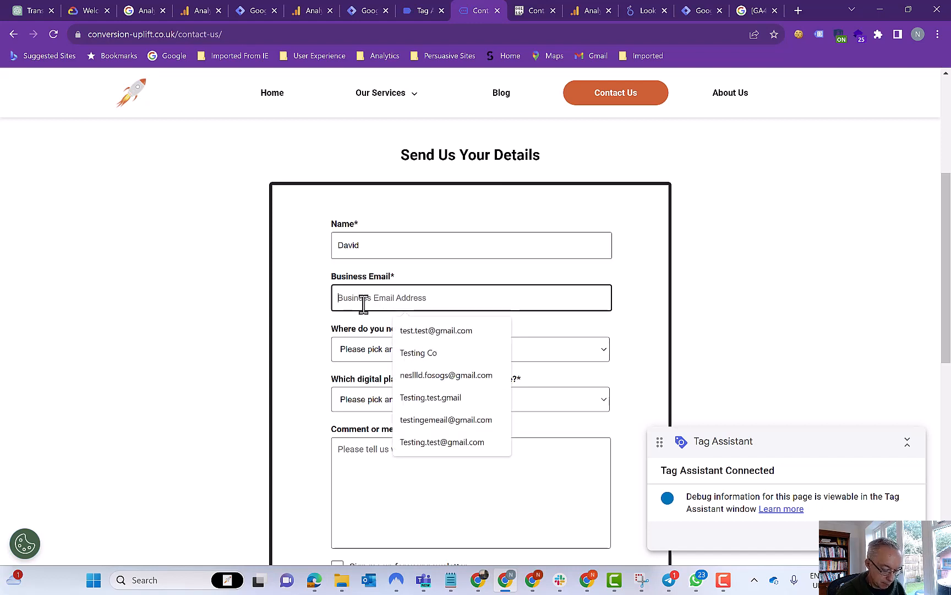
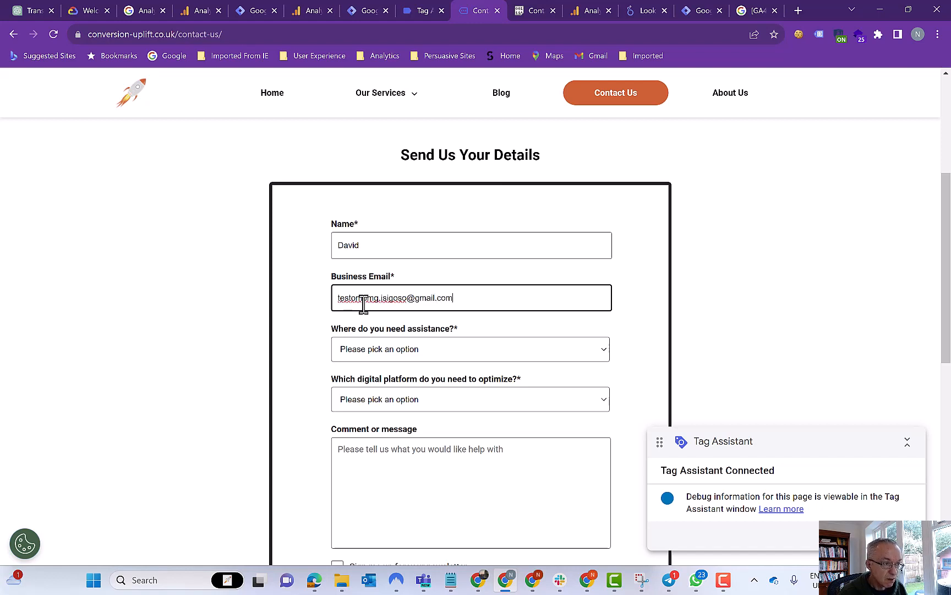
{"action": "left_click", "coordinate": [421, 16]}
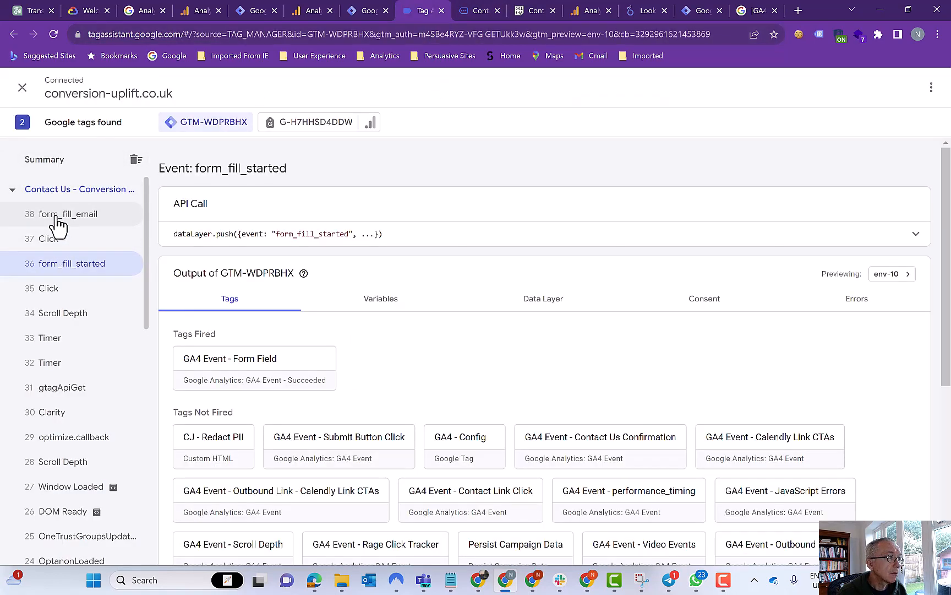
- Inspect event 38 form_fill_email and the details of its GA4 Event - Form Field tag
{"action": "left_click", "coordinate": [61, 215]}
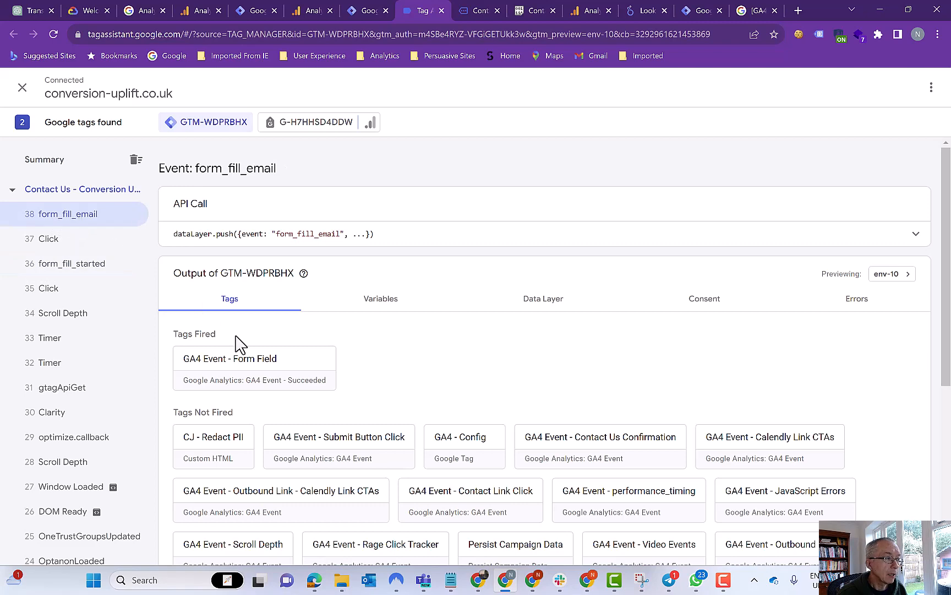
{"action": "left_click", "coordinate": [251, 368]}
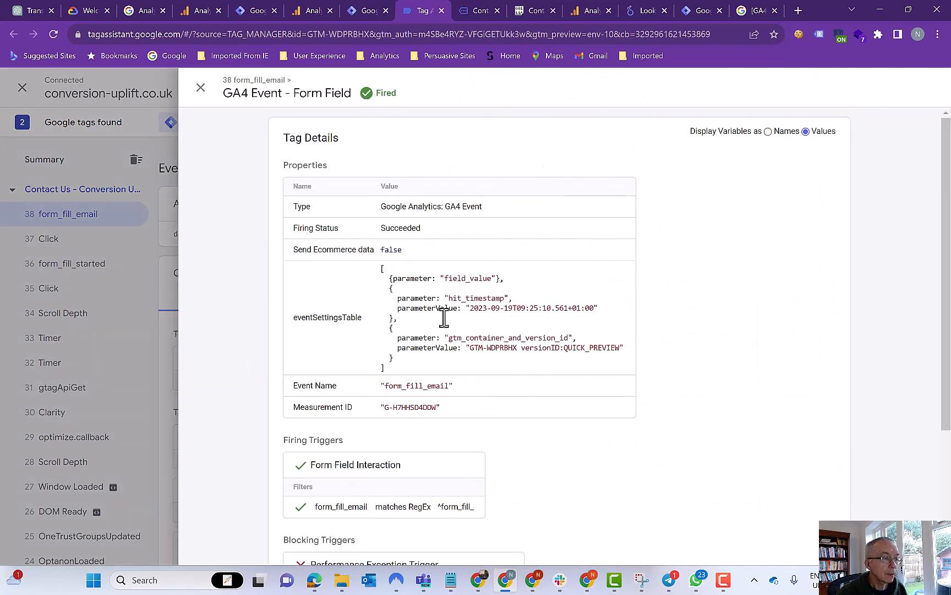
{"action": "left_click", "coordinate": [200, 88]}
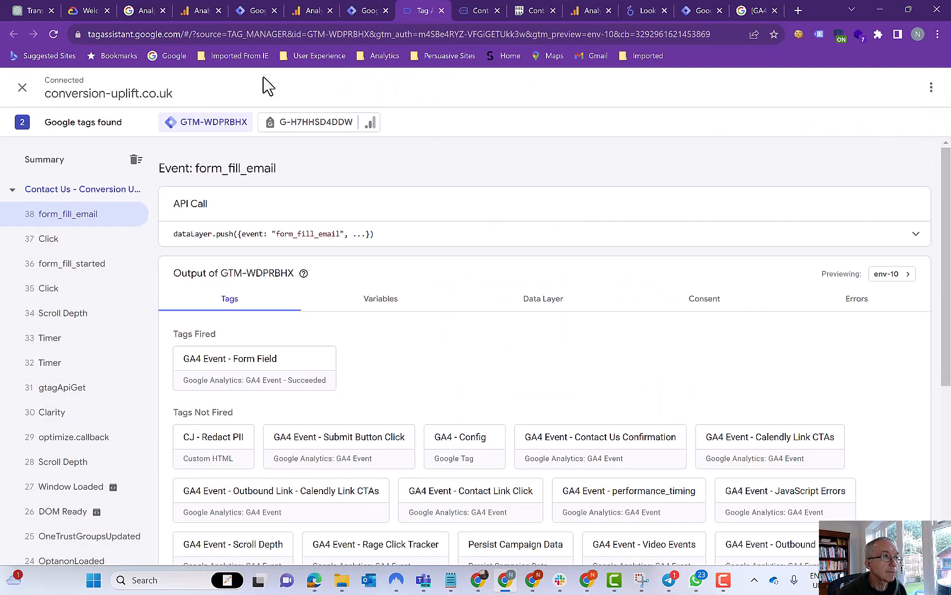
- Choose Google Analytics 4/web analytics in the 'Where do you need assistance?' dropdown
{"action": "left_click", "coordinate": [479, 14]}
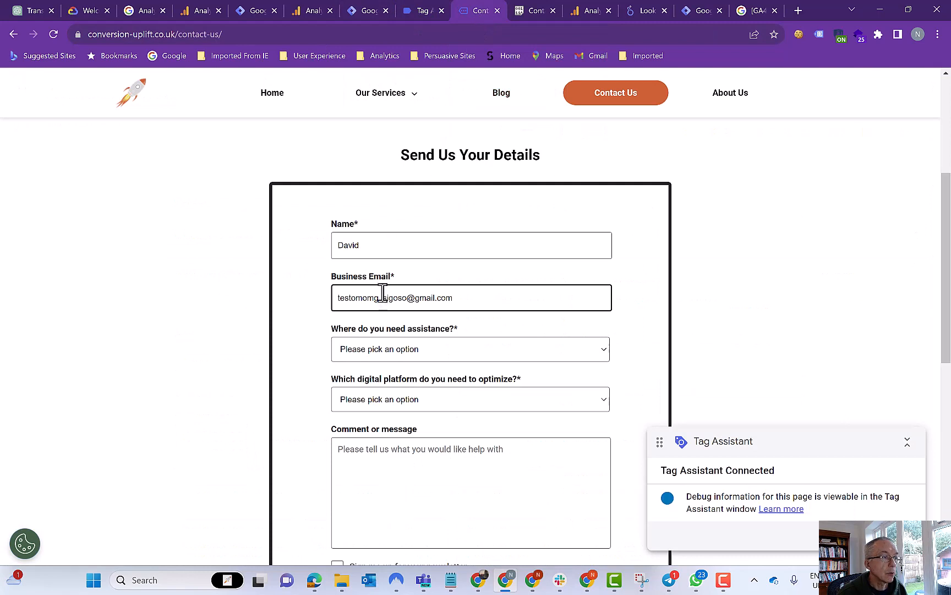
{"action": "scroll", "coordinate": [383, 292], "scroll_direction": "down", "scroll_amount": 1}
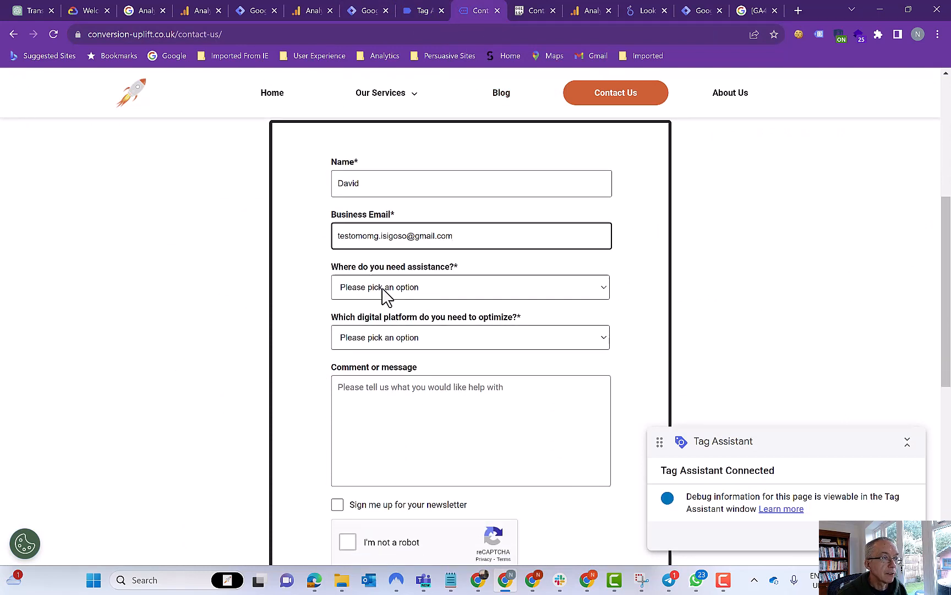
{"action": "left_click", "coordinate": [386, 288]}
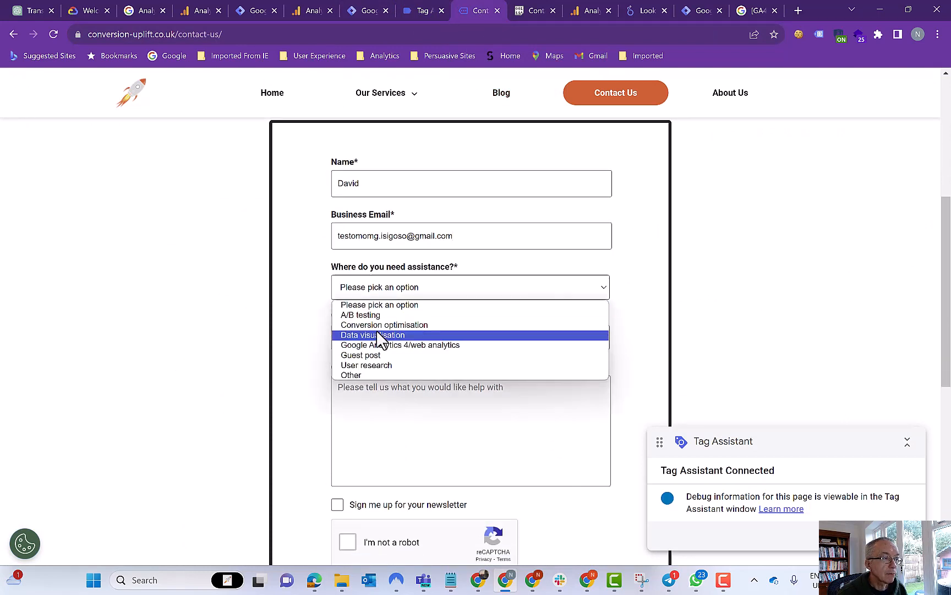
{"action": "left_click", "coordinate": [380, 345]}
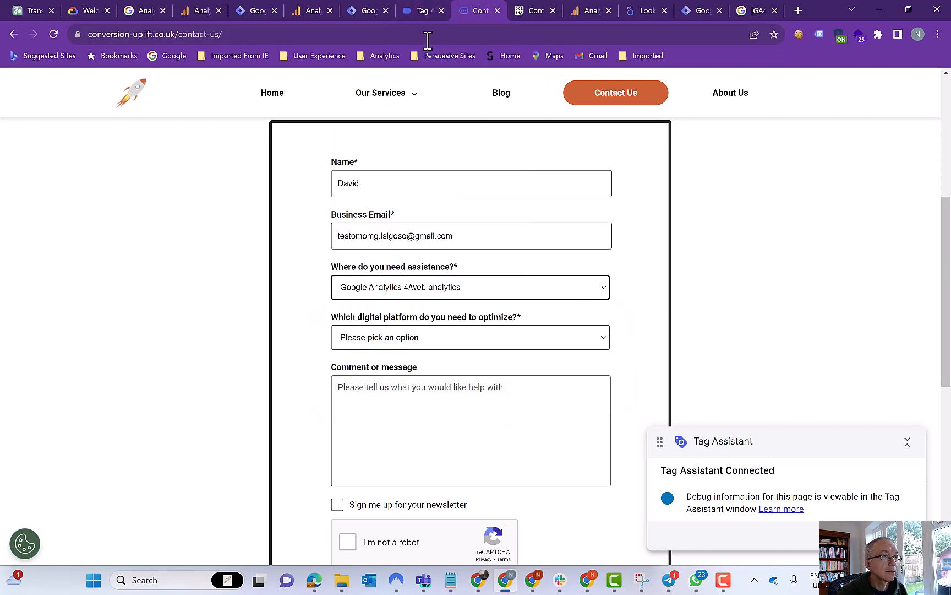
{"action": "mouse_move", "coordinate": [415, 11]}
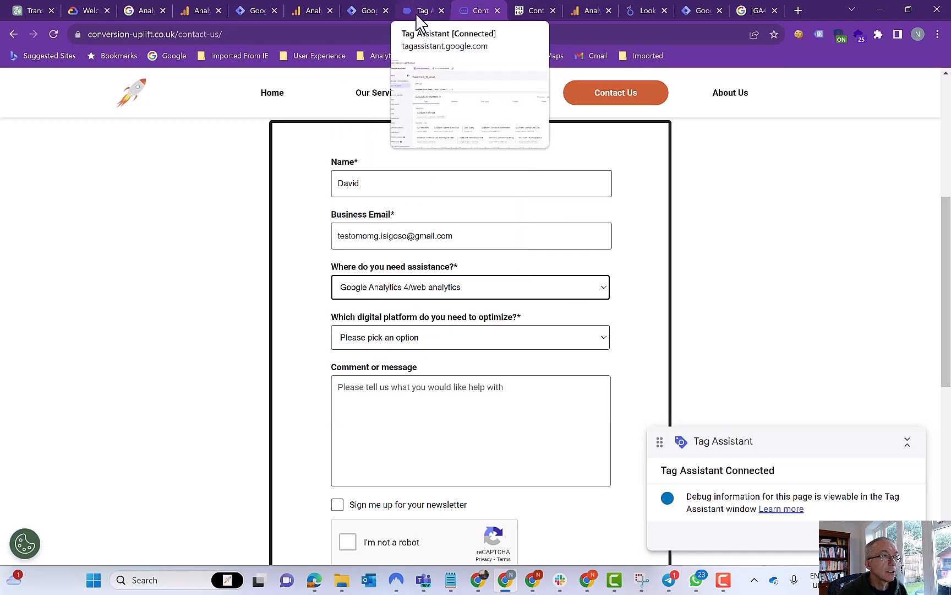
{"action": "left_click", "coordinate": [418, 13]}
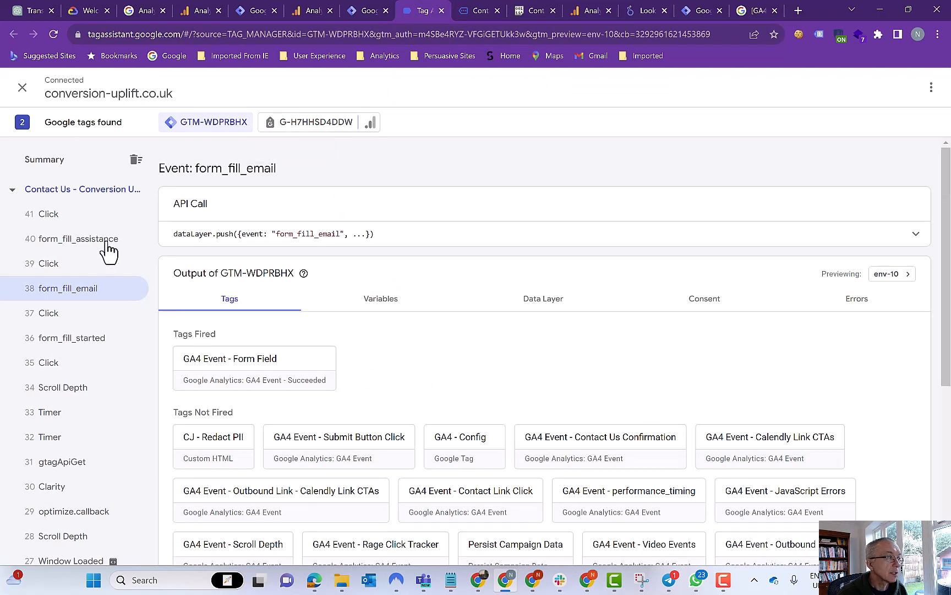
- Check the form_fill_assistance event, then go back to the contact form and scroll down
{"action": "left_click", "coordinate": [87, 251]}
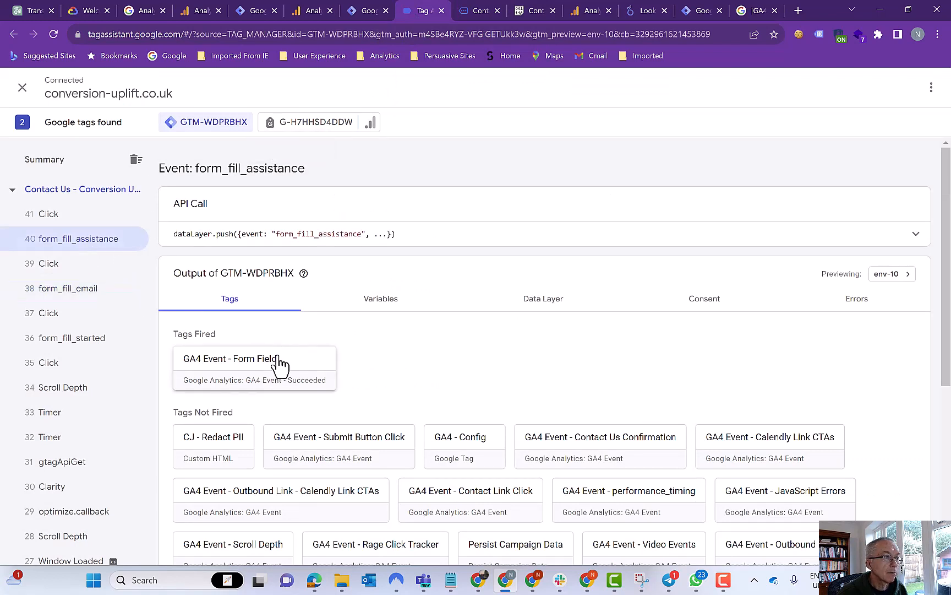
{"action": "left_click", "coordinate": [484, 14]}
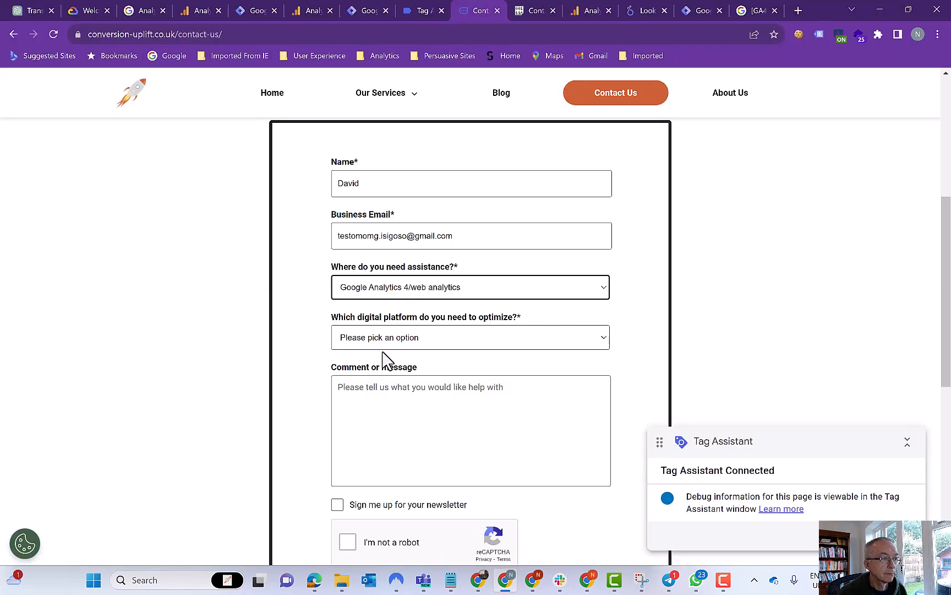
{"action": "scroll", "coordinate": [380, 361], "scroll_direction": "down", "scroll_amount": 1}
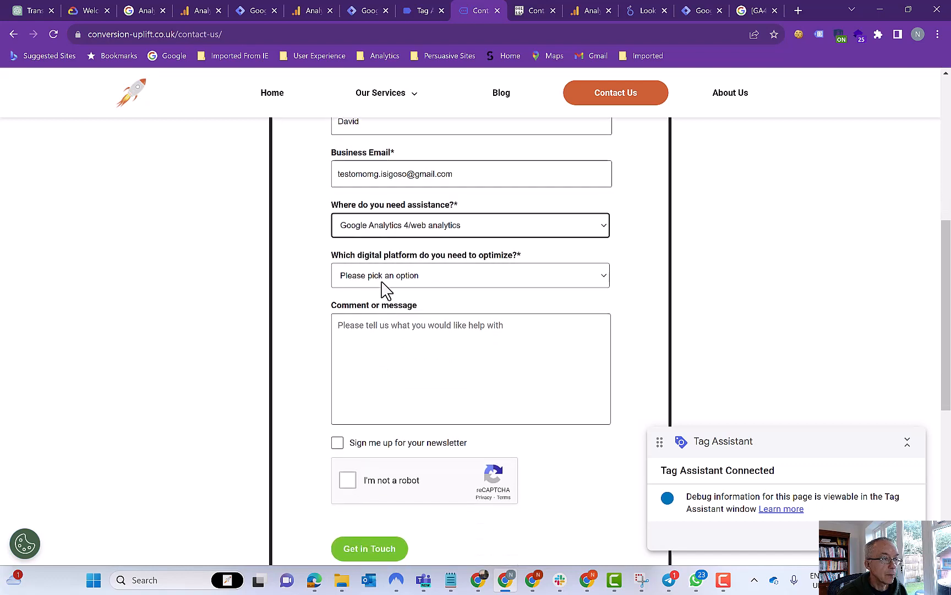
- Choose Website as the platform and start typing the comment 'This is a test'
{"action": "left_click", "coordinate": [381, 282]}
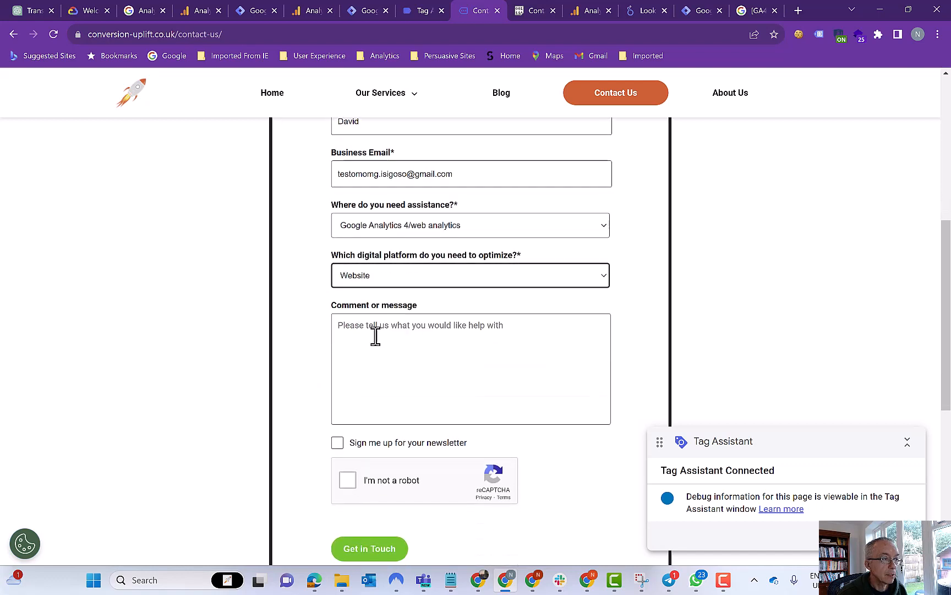
{"action": "left_click", "coordinate": [369, 332]}
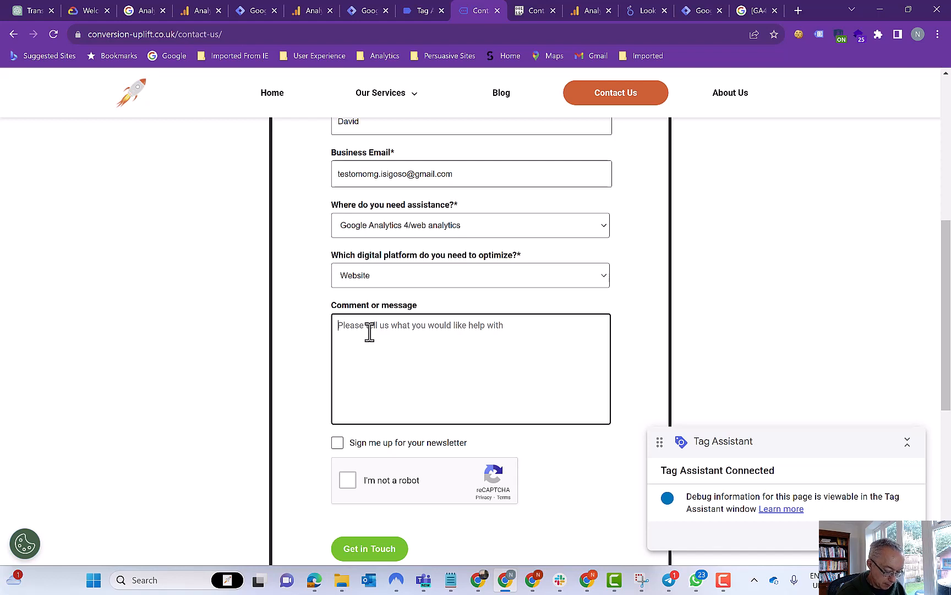
{"action": "type", "text": "This is  a test"}
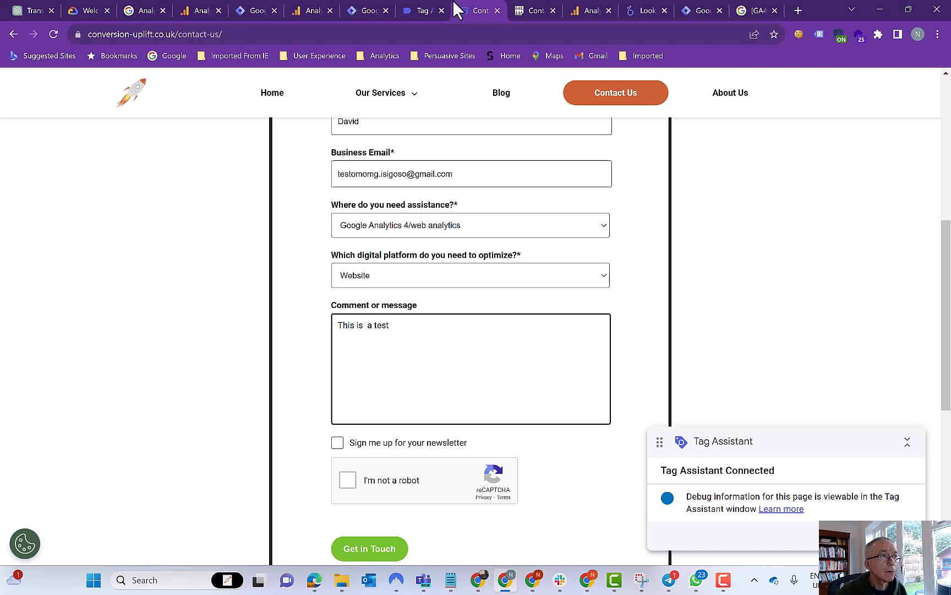
- Review the form_fill_platform and form_fill_comment events and their fired Form Field tags
{"action": "left_click", "coordinate": [405, 16]}
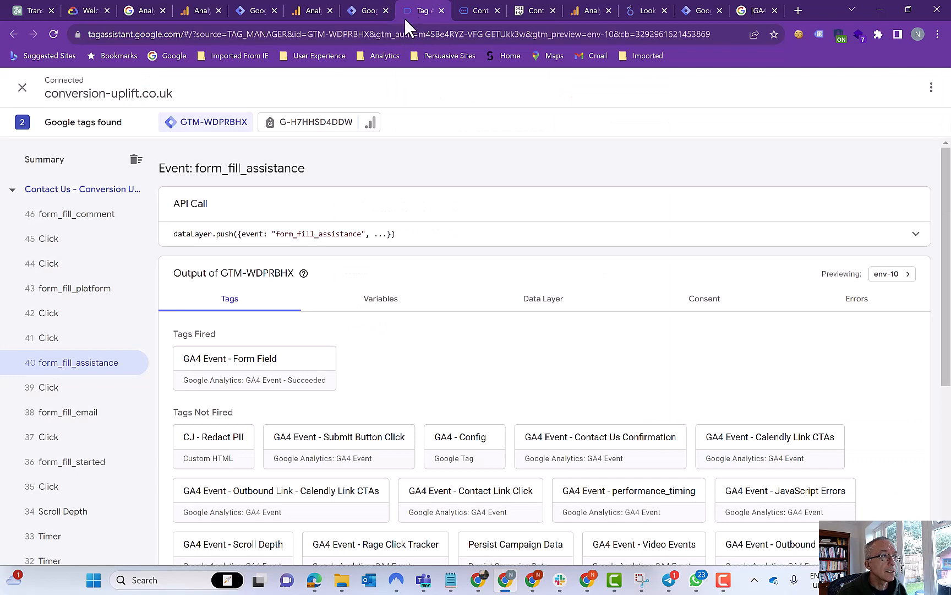
{"action": "left_click", "coordinate": [72, 297]}
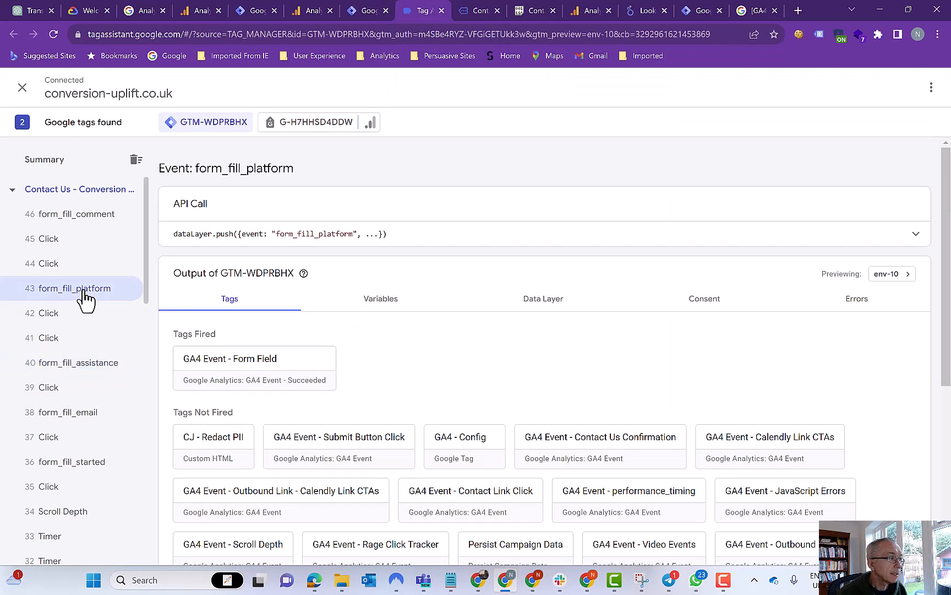
{"action": "left_click", "coordinate": [77, 217]}
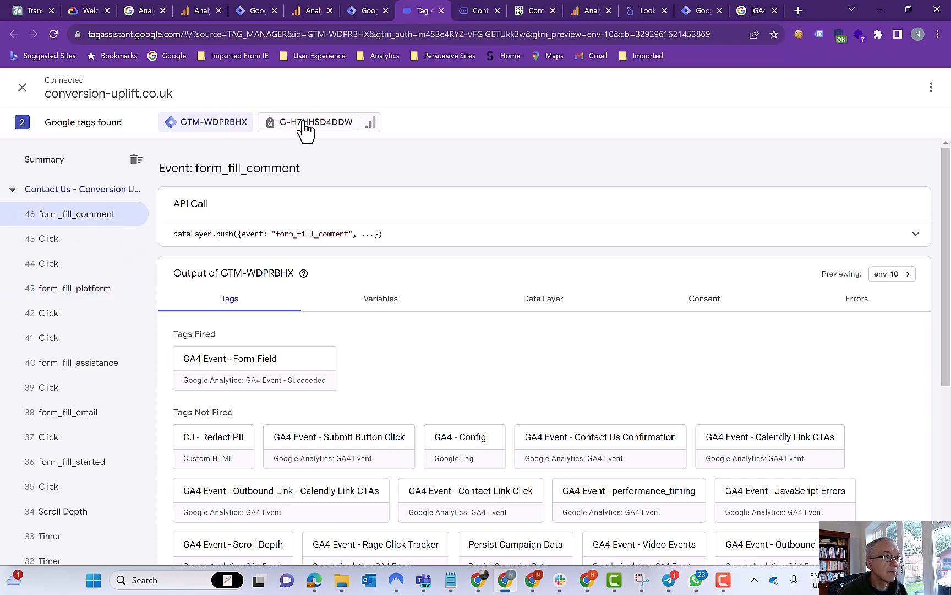
{"action": "left_click", "coordinate": [481, 17]}
- Tick the I'm not a robot reCAPTCHA box and submit the form with Get in Touch
{"action": "scroll", "coordinate": [385, 336], "scroll_direction": "down", "scroll_amount": 1}
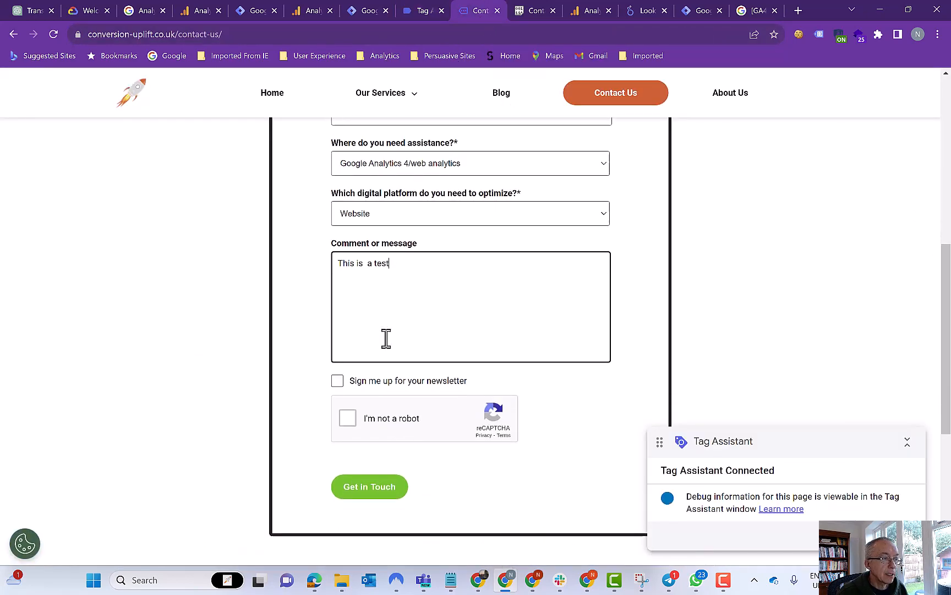
{"action": "scroll", "coordinate": [385, 339], "scroll_direction": "down", "scroll_amount": 1}
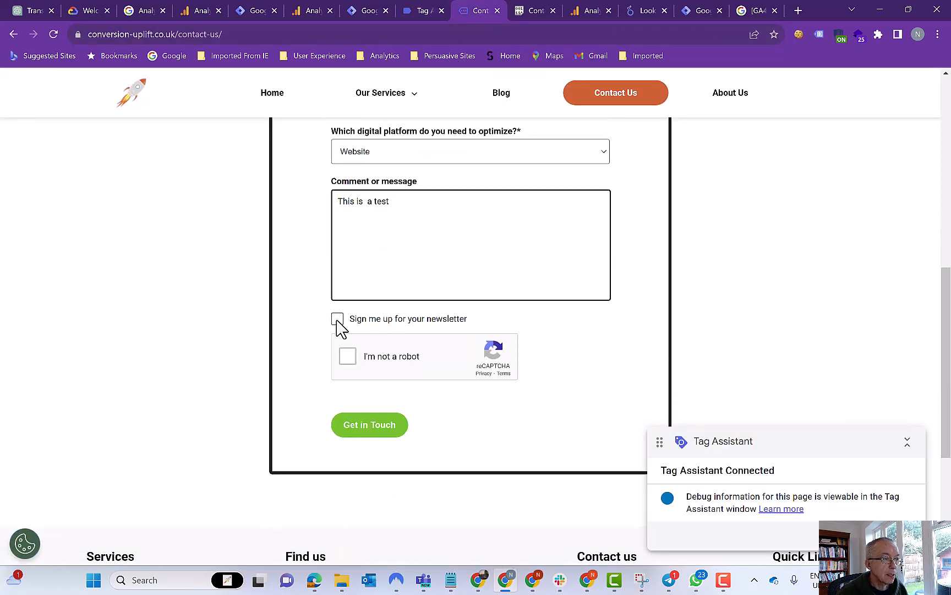
{"action": "left_click", "coordinate": [348, 358]}
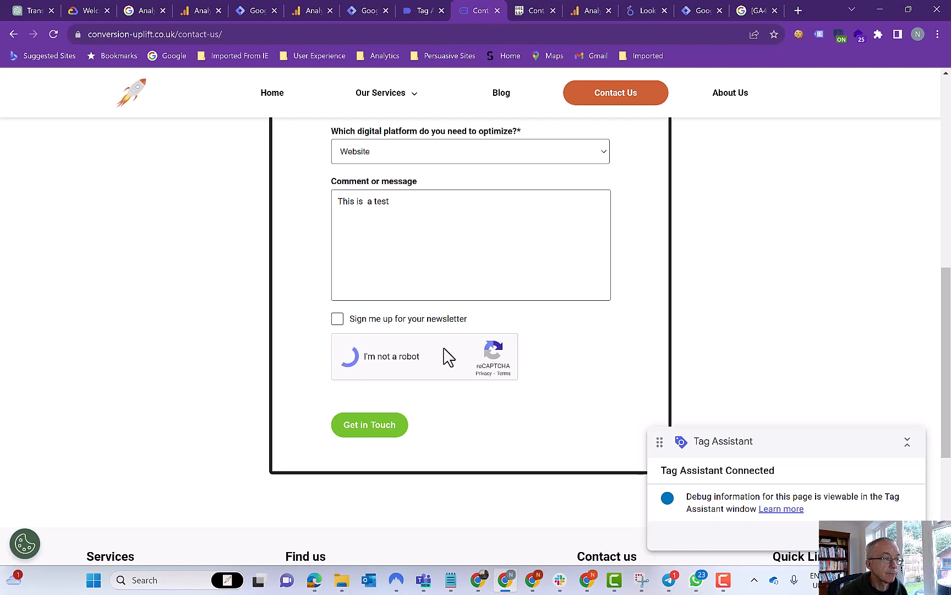
{"action": "scroll", "coordinate": [446, 357], "scroll_direction": "down", "scroll_amount": 2}
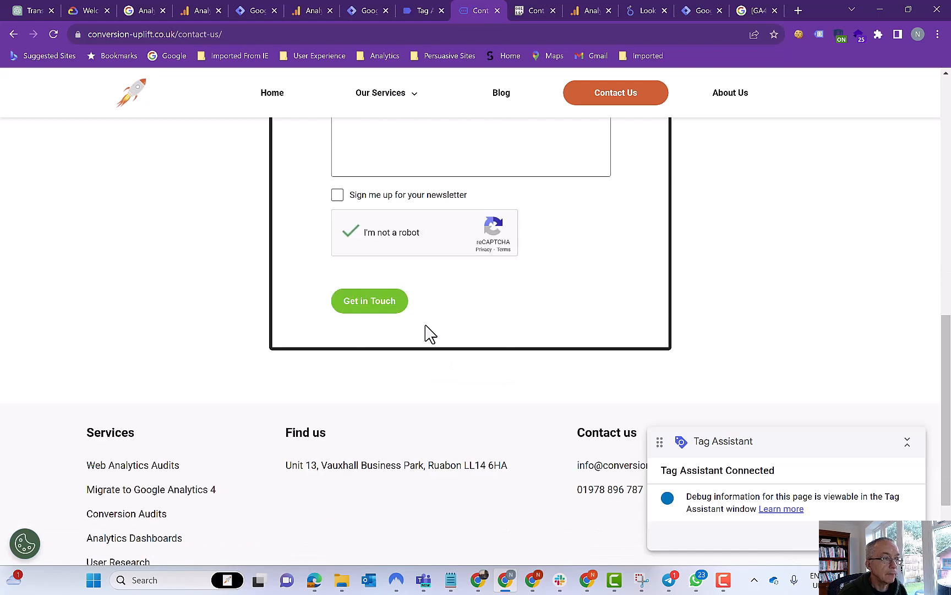
{"action": "scroll", "coordinate": [389, 407], "scroll_direction": "up", "scroll_amount": 1}
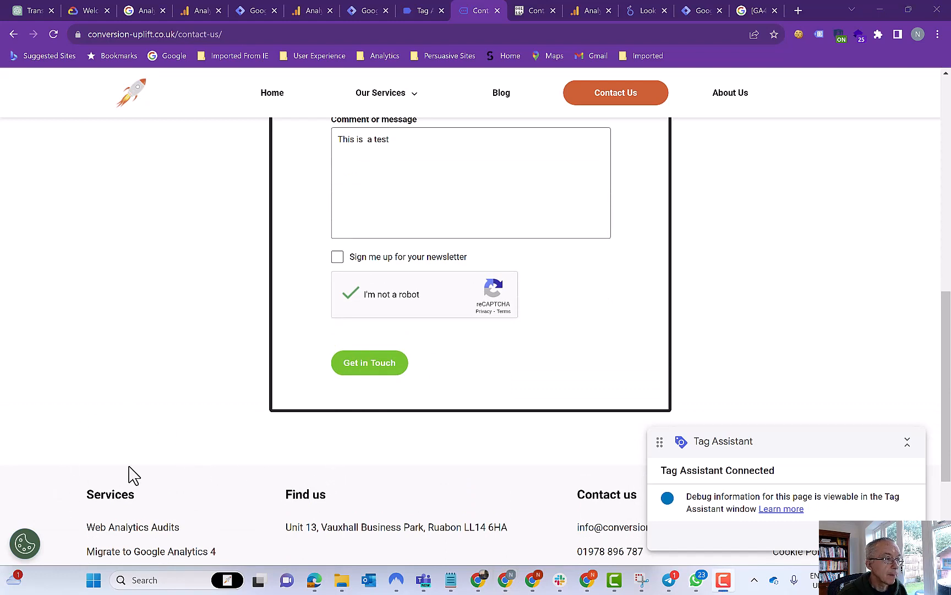
{"action": "left_click", "coordinate": [364, 365]}
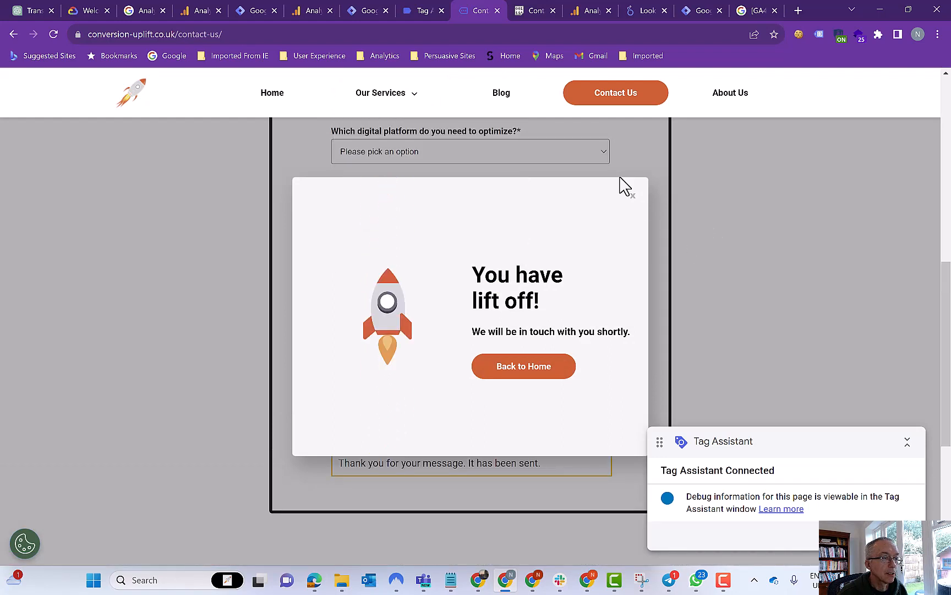
- Inspect the Form Submit event and the details of its Submit Button Click tag
{"action": "left_click", "coordinate": [416, 15]}
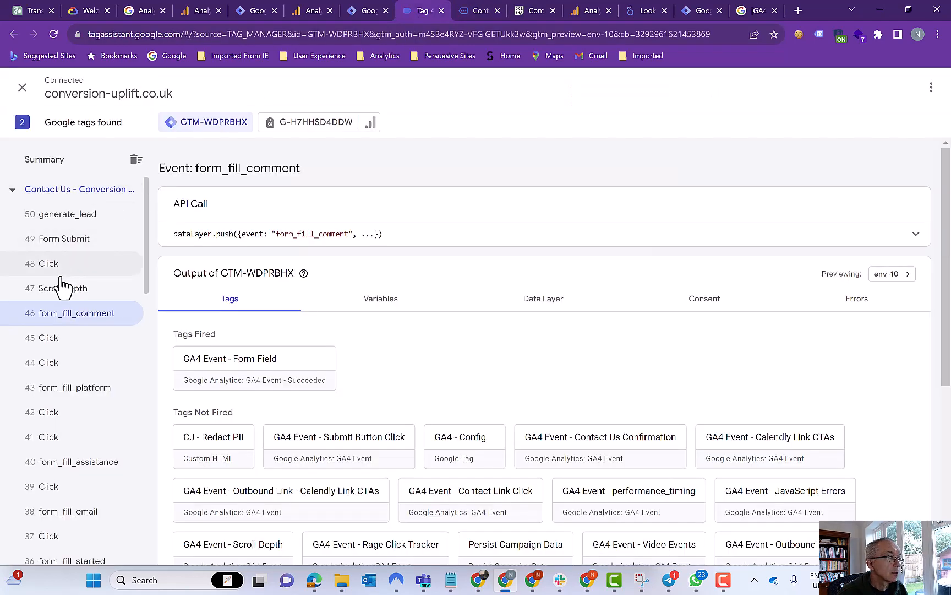
{"action": "left_click", "coordinate": [62, 242]}
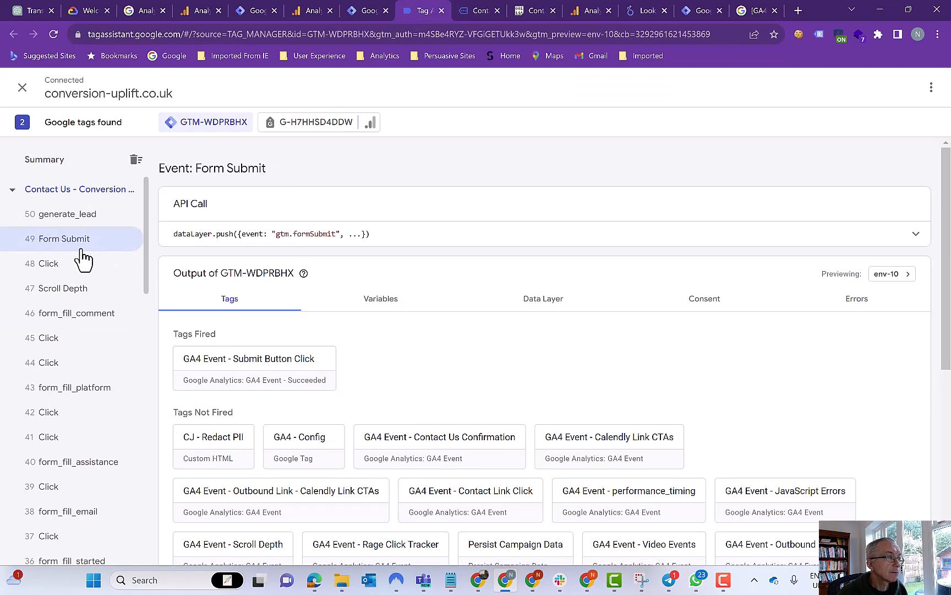
{"action": "left_click", "coordinate": [266, 364]}
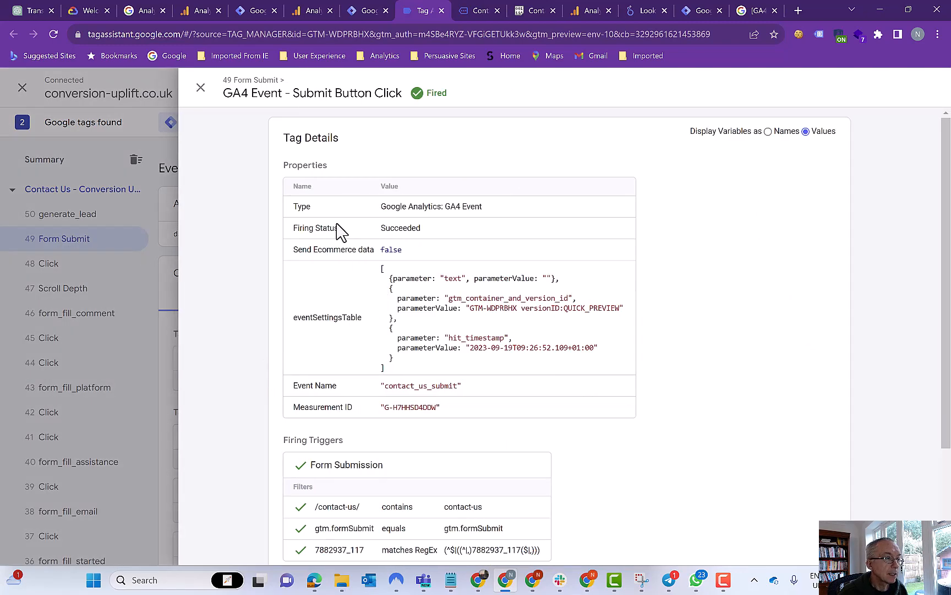
{"action": "left_click", "coordinate": [200, 88]}
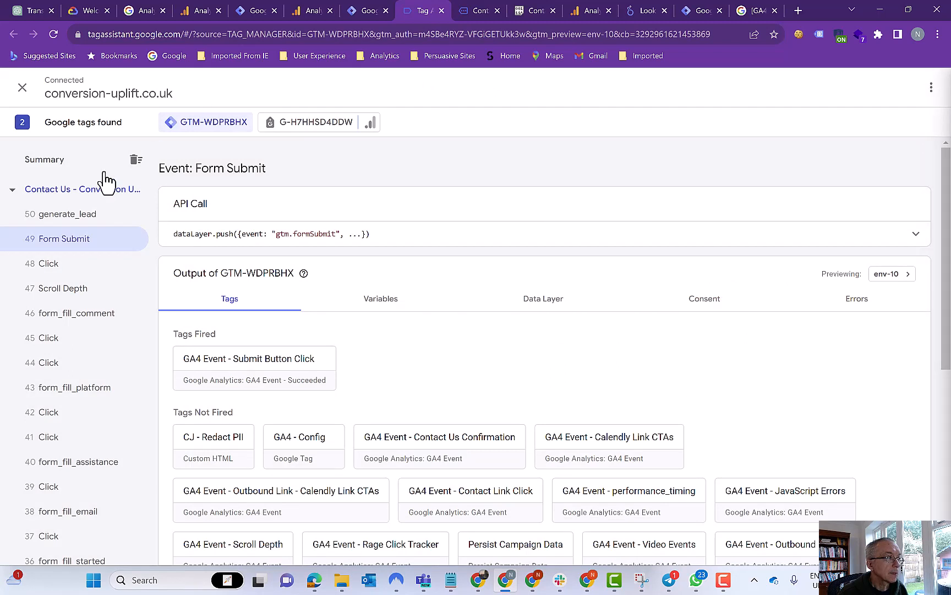
- Check that generate_lead fired the GA4 Event - Generate Lead tag, then revisit form_fill_comment
{"action": "left_click", "coordinate": [63, 221]}
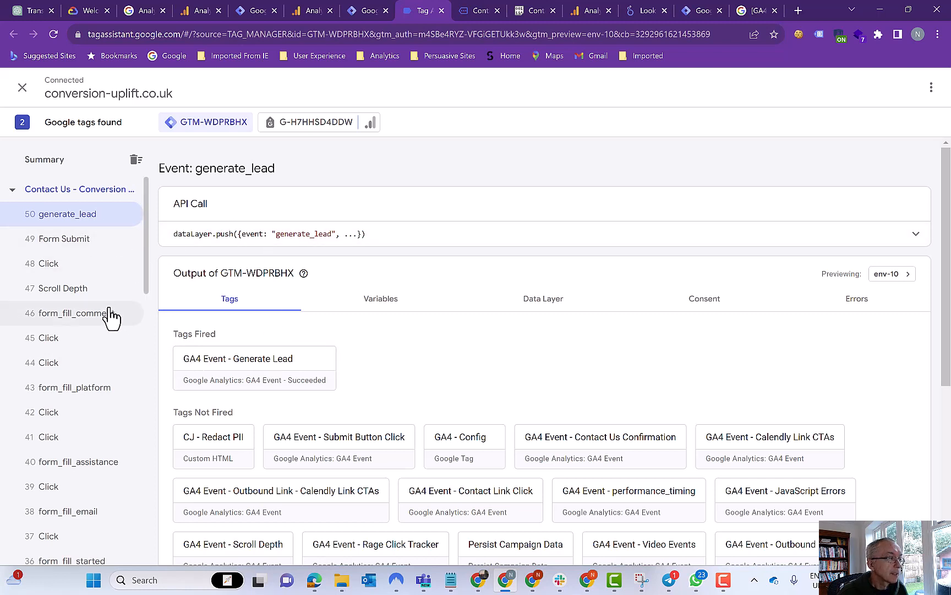
{"action": "left_click", "coordinate": [69, 325]}
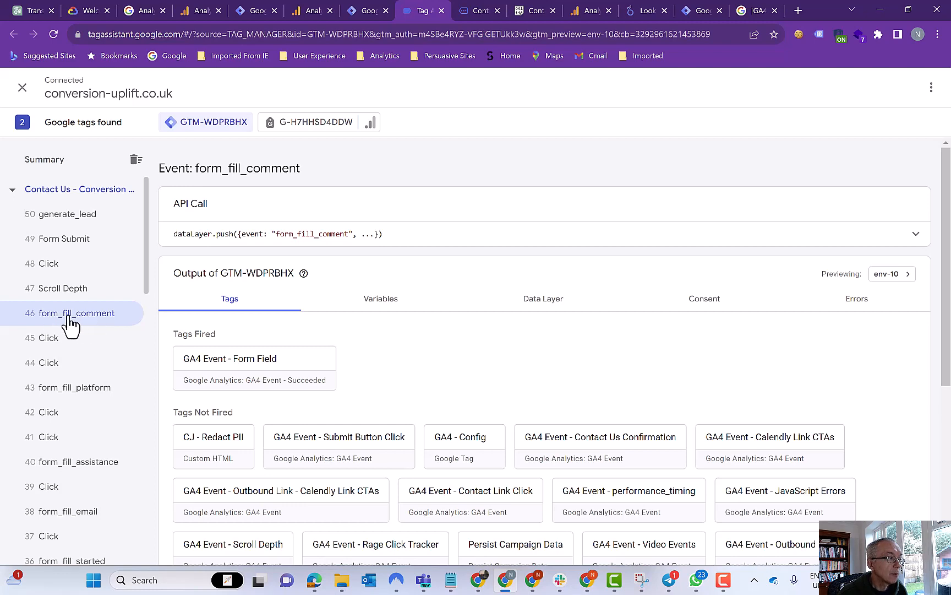
{"action": "left_click", "coordinate": [365, 13]}
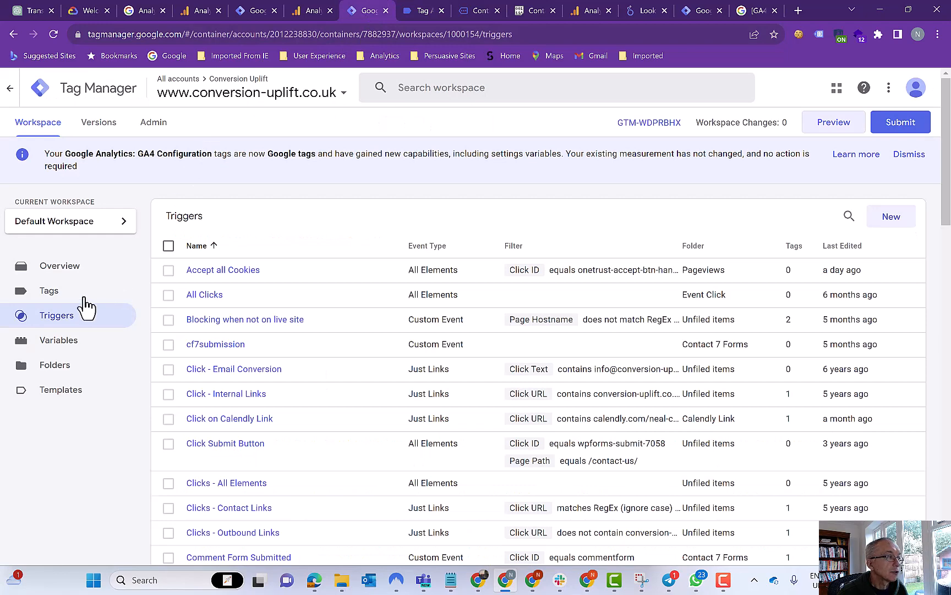
- Filter triggers by 'form' and open the GA4 Event - Form Field tag from Form Field Interaction
{"action": "left_click", "coordinate": [848, 217]}
{"action": "type", "text": "f"}
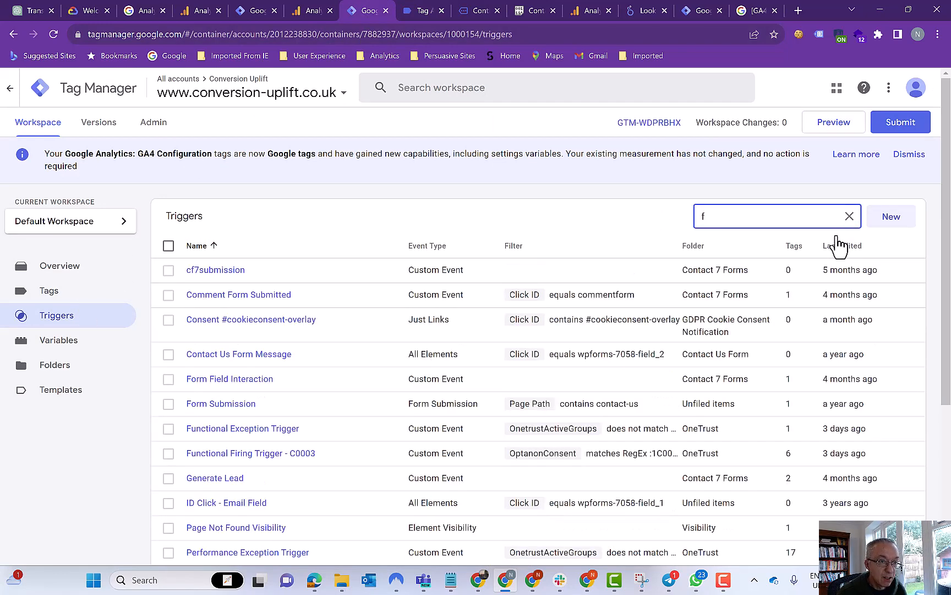
{"action": "type", "text": "orm i"}
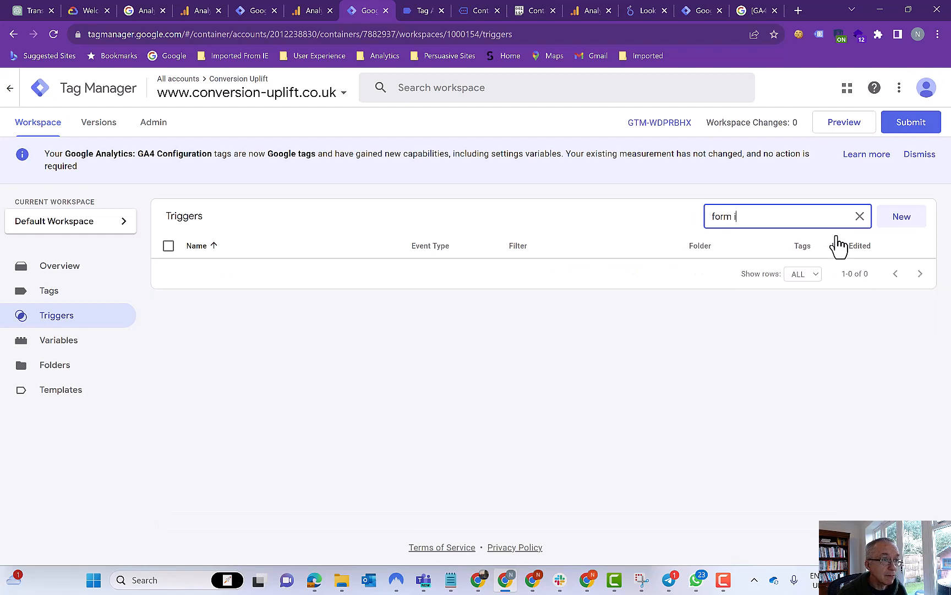
{"action": "key", "text": "BackSpace"}
{"action": "key", "text": "BackSpace"}
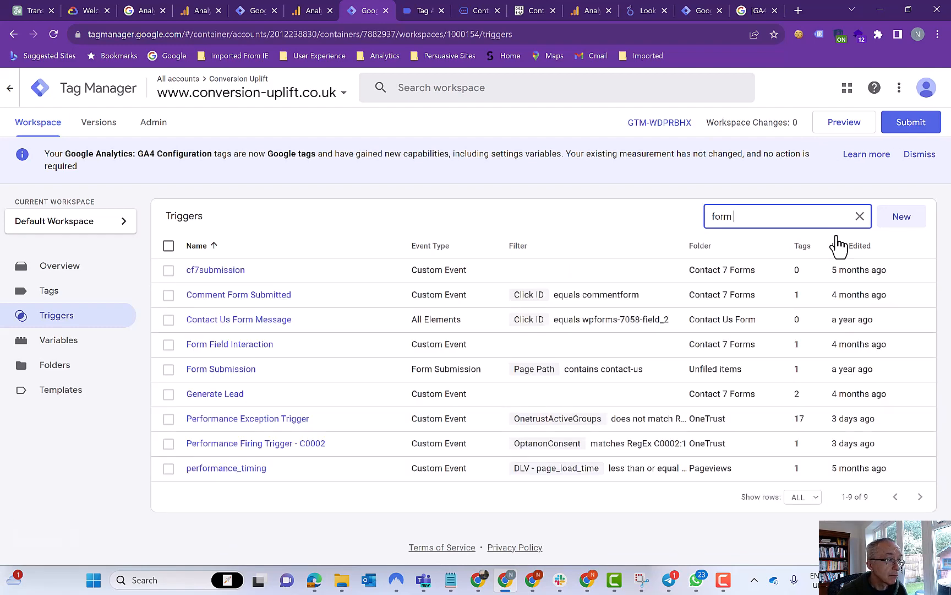
{"action": "left_click", "coordinate": [252, 351]}
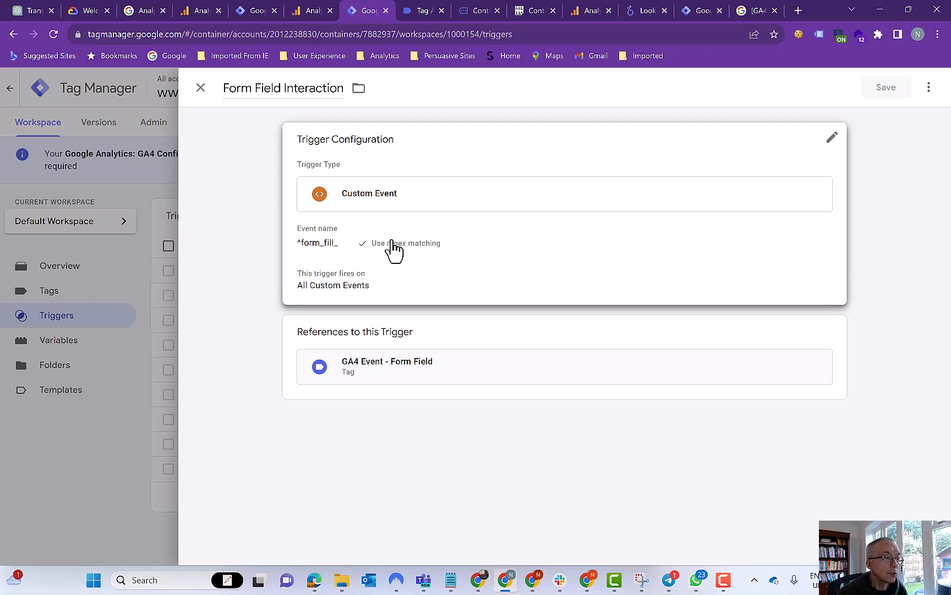
{"action": "left_click", "coordinate": [428, 374]}
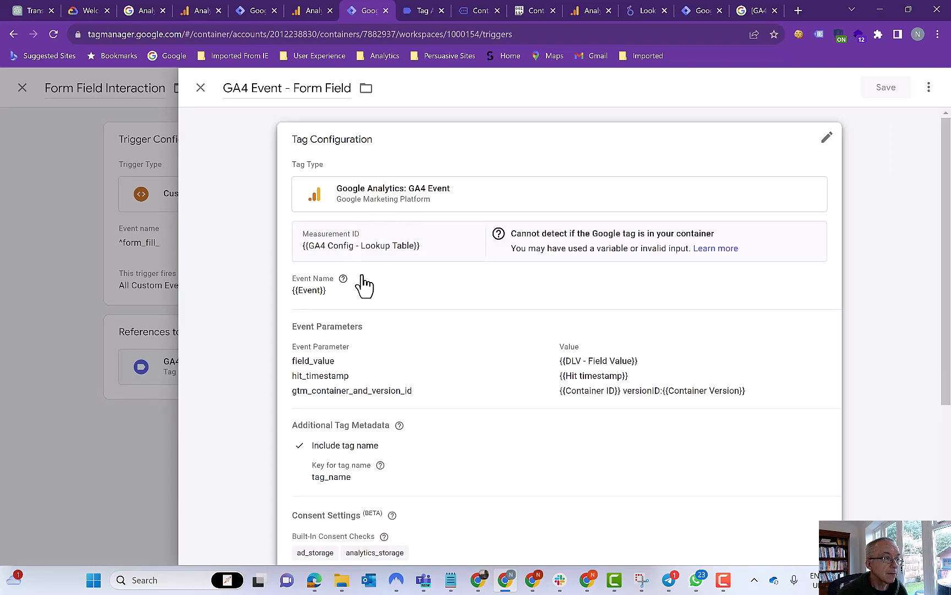
{"action": "scroll", "coordinate": [360, 282], "scroll_direction": "down", "scroll_amount": 1}
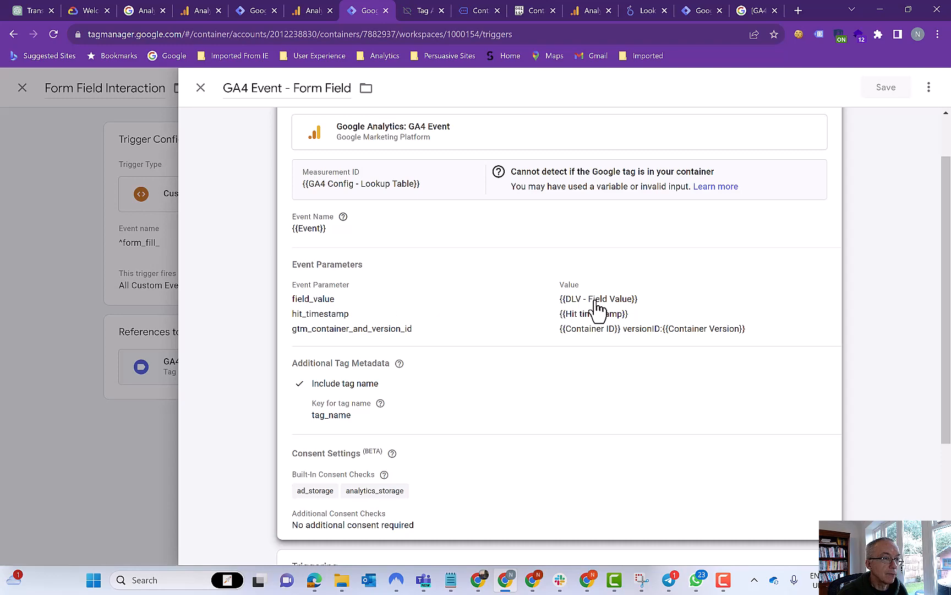
- In Tag Assistant, show the form_fill_platform data layer down to field_value 'Website'
{"action": "left_click", "coordinate": [424, 12]}
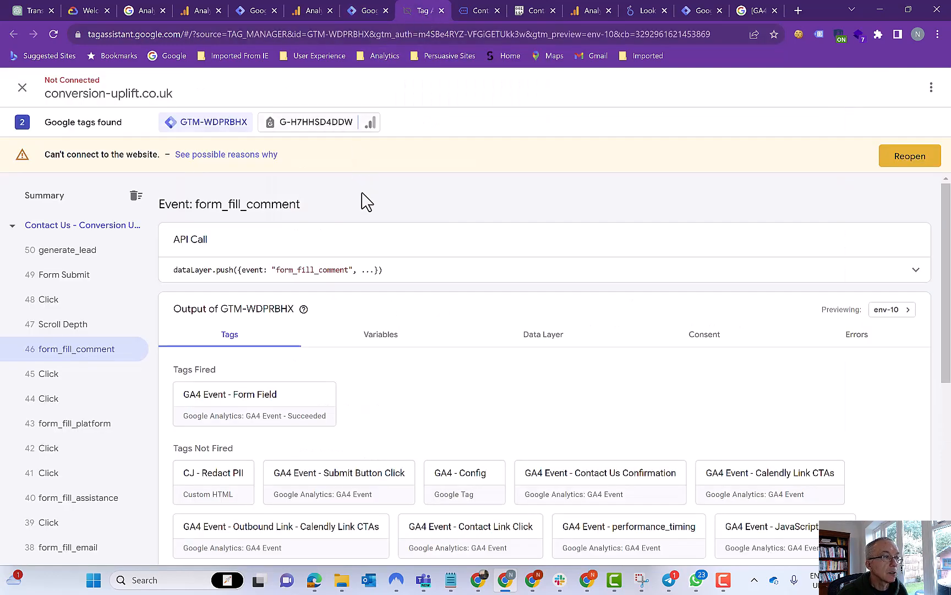
{"action": "left_click", "coordinate": [542, 337]}
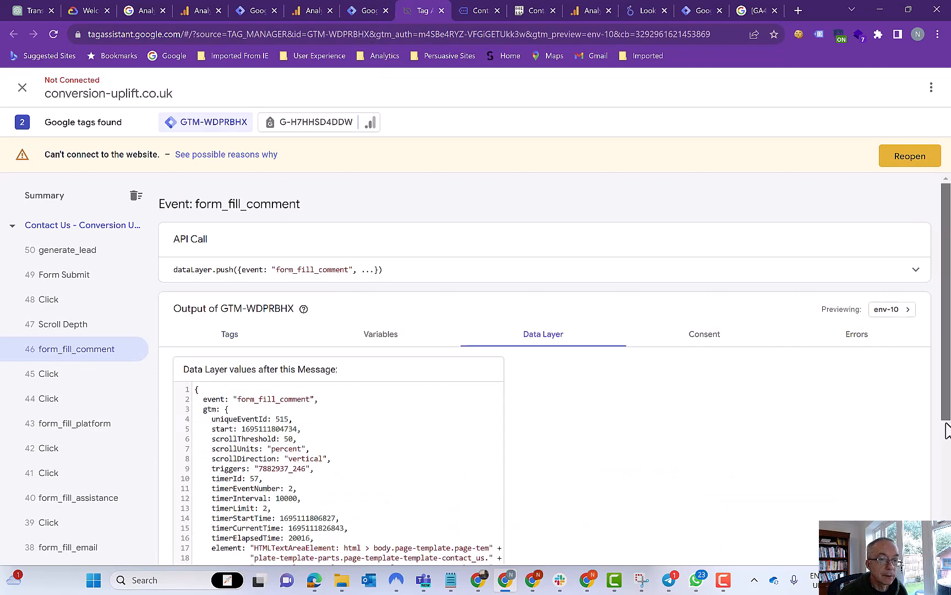
{"action": "left_click_drag", "start_coordinate": [948, 429], "coordinate": [948, 513]}
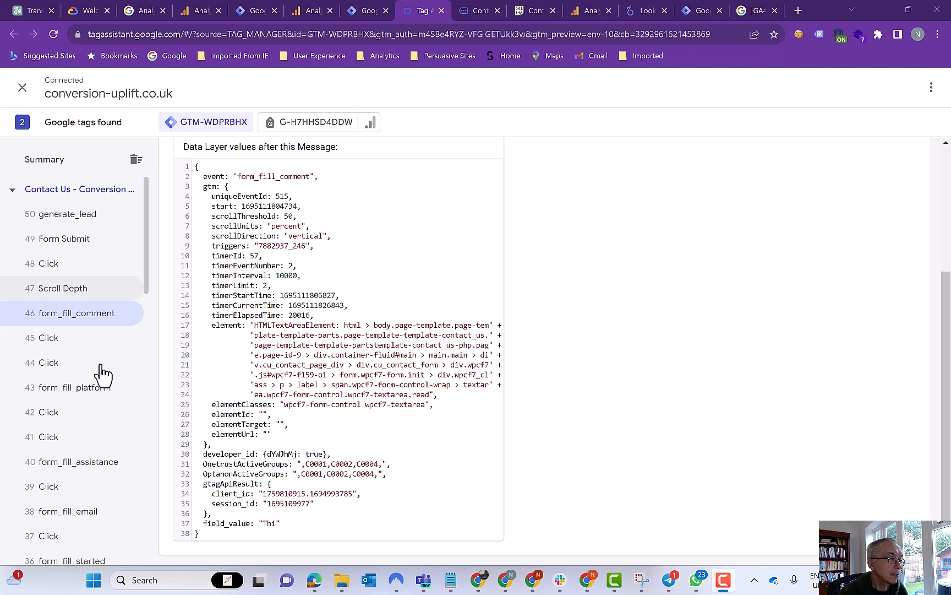
{"action": "left_click", "coordinate": [84, 389]}
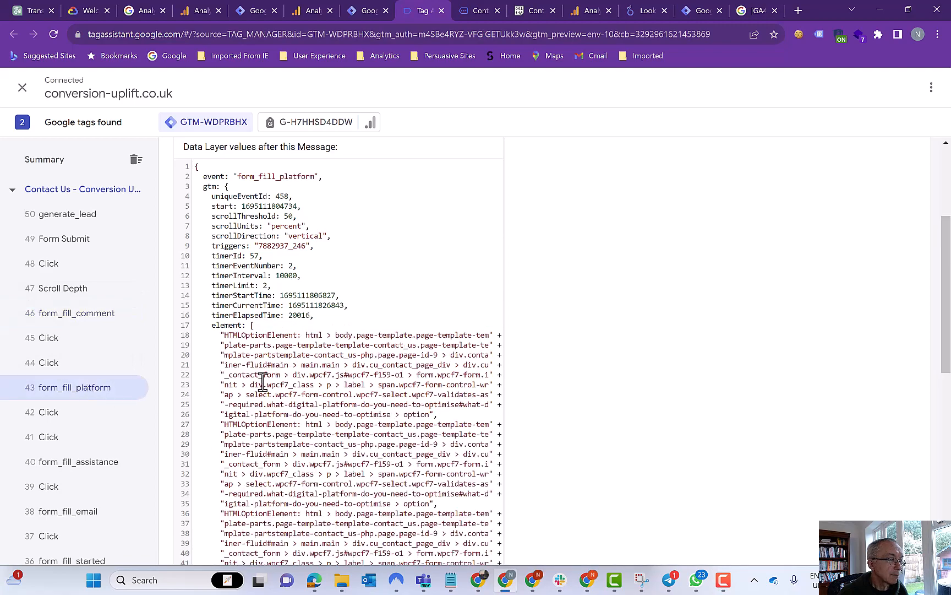
{"action": "scroll", "coordinate": [516, 375], "scroll_direction": "down", "scroll_amount": 5}
{"action": "scroll", "coordinate": [518, 376], "scroll_direction": "down", "scroll_amount": 5}
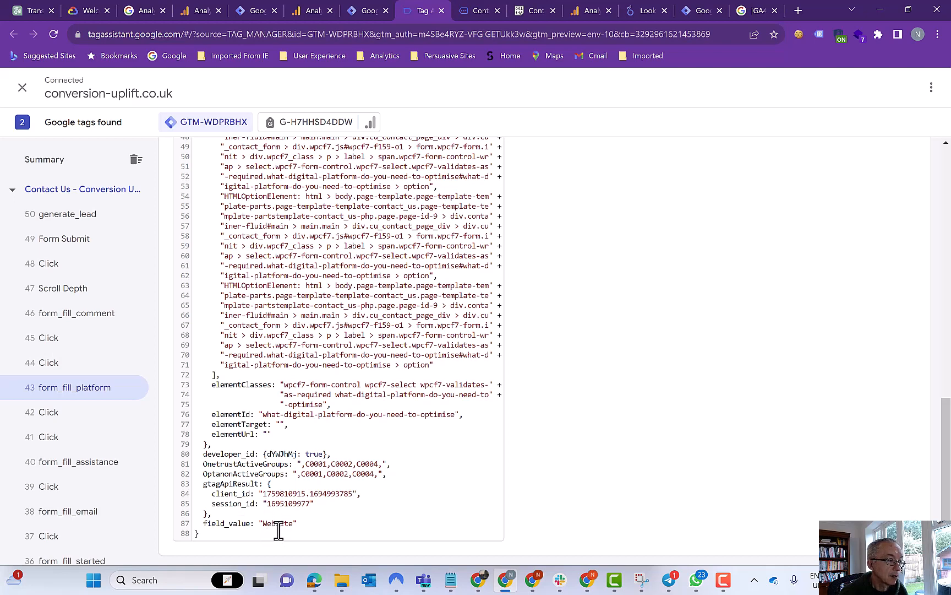
- Close the GA4 Event - Form Field tag and Form Field Interaction trigger panels, then go to DebugView
{"action": "left_click", "coordinate": [369, 12]}
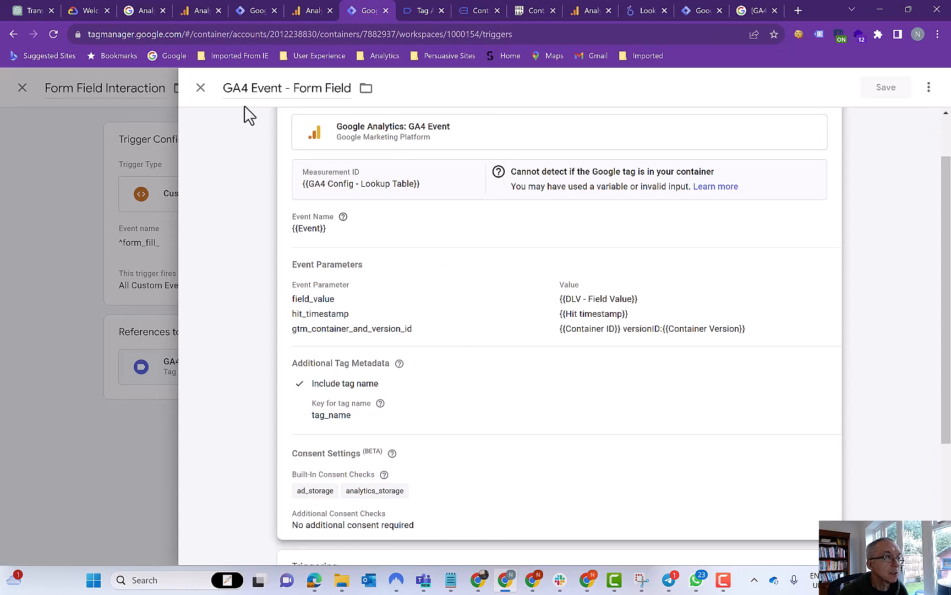
{"action": "left_click", "coordinate": [200, 90]}
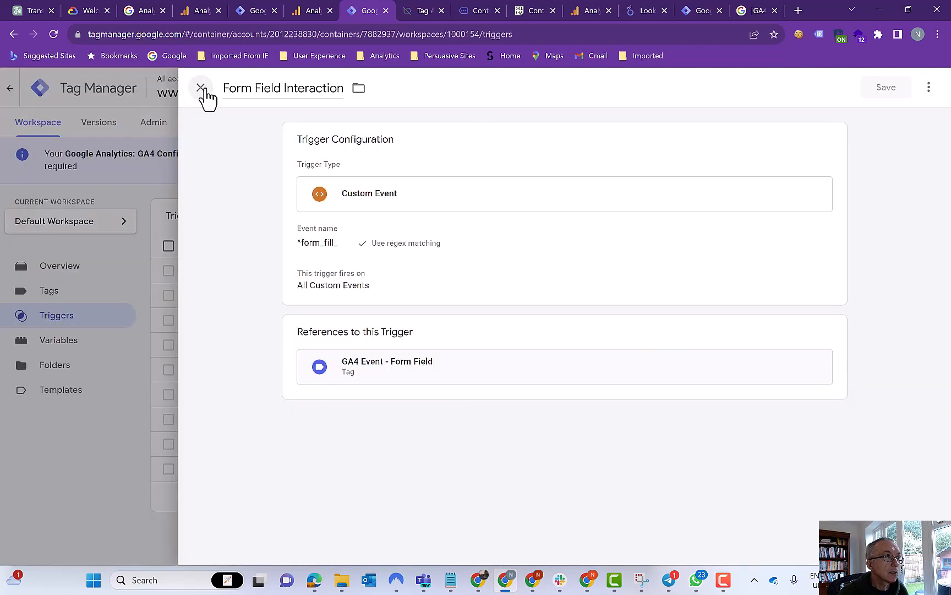
{"action": "left_click", "coordinate": [202, 90]}
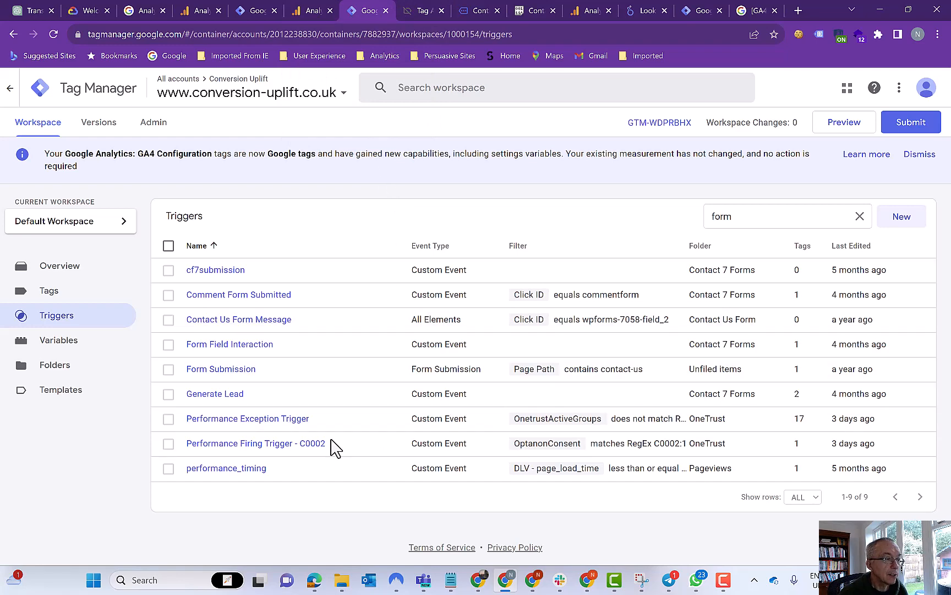
{"action": "key", "text": "ctrl+shift+Tab"}
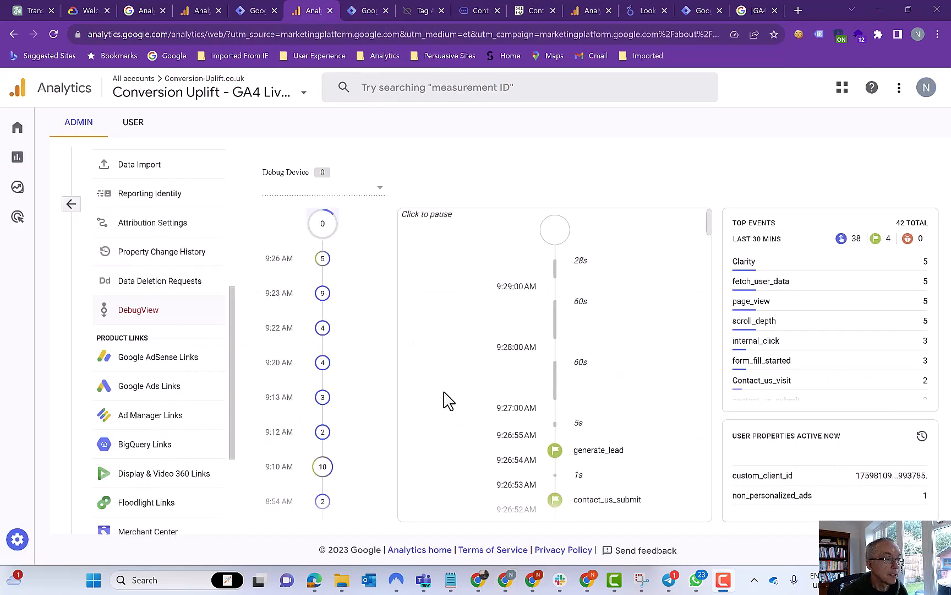
- Create a new funnel exploration from Explore and name it Form Analytics
{"action": "scroll", "coordinate": [520, 413], "scroll_direction": "down", "scroll_amount": 3}
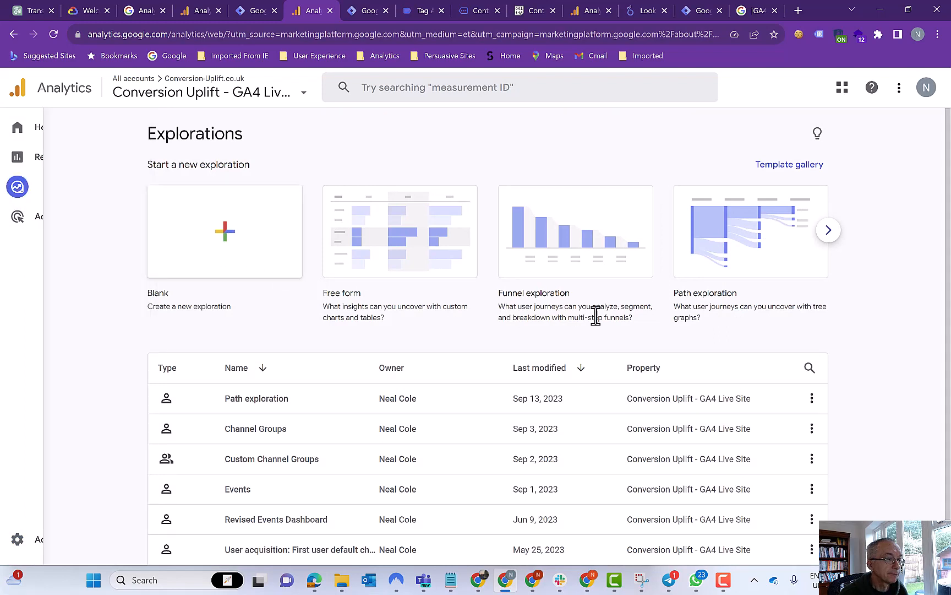
{"action": "left_click", "coordinate": [571, 253]}
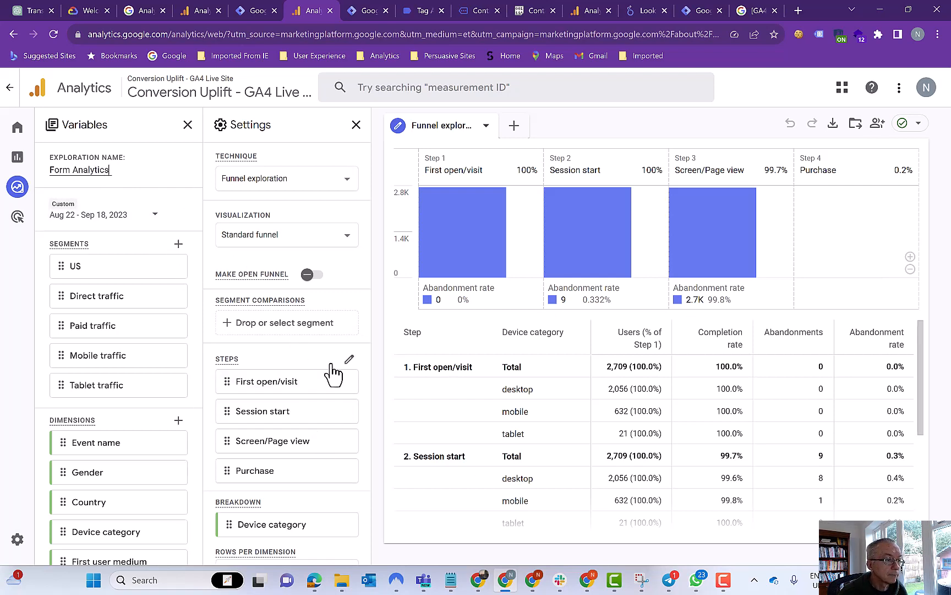
{"action": "scroll", "coordinate": [308, 292], "scroll_direction": "down", "scroll_amount": 1}
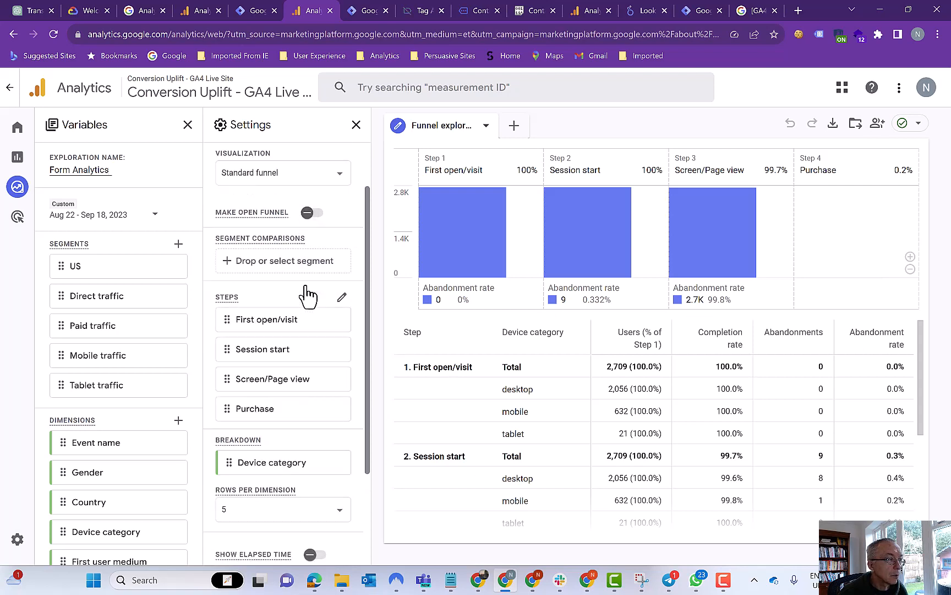
- Remove the First open/visit, Screen/Page view and Session start steps from the funnel
{"action": "left_click", "coordinate": [342, 299]}
{"action": "left_click", "coordinate": [342, 298]}
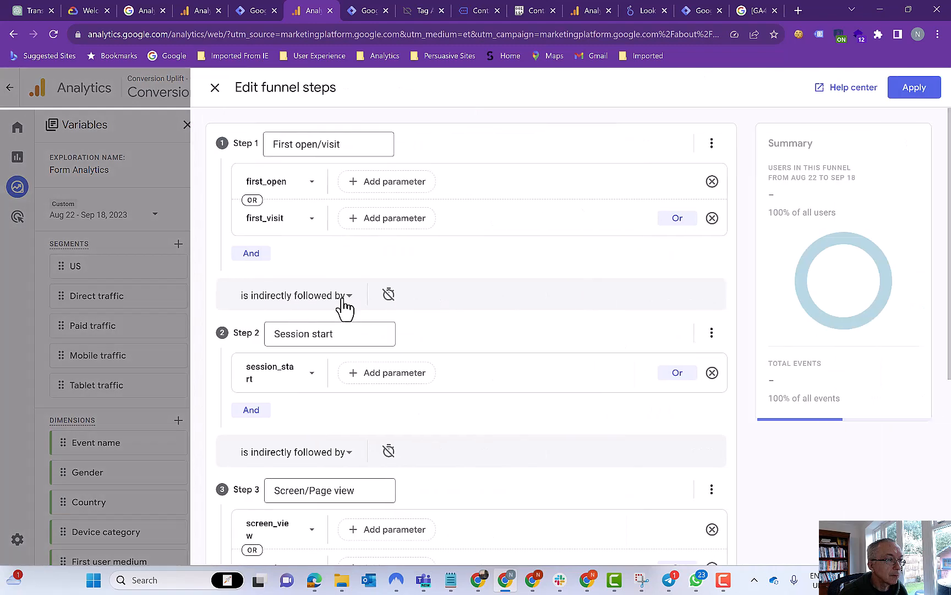
{"action": "left_click", "coordinate": [216, 88]}
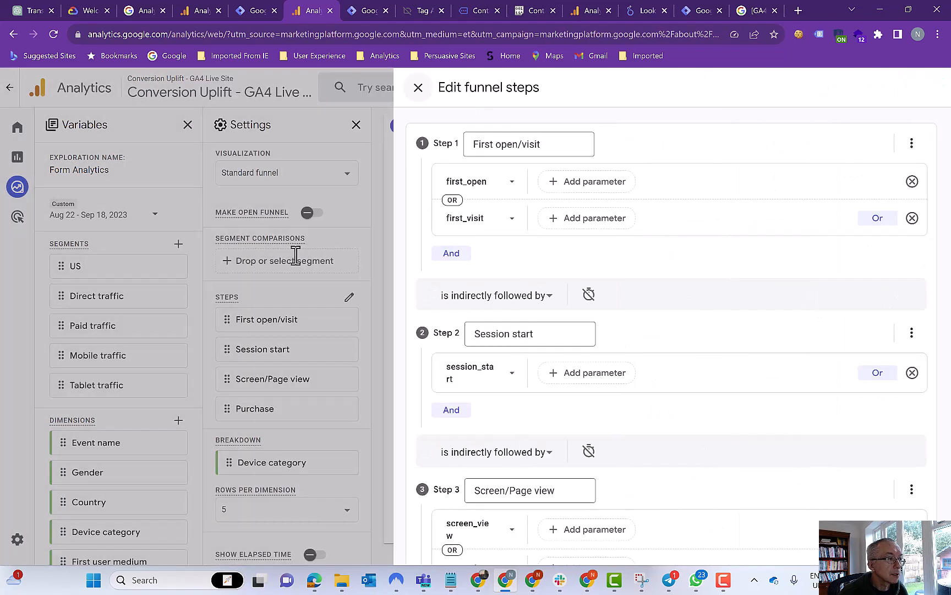
{"action": "scroll", "coordinate": [332, 320], "scroll_direction": "down", "scroll_amount": 1}
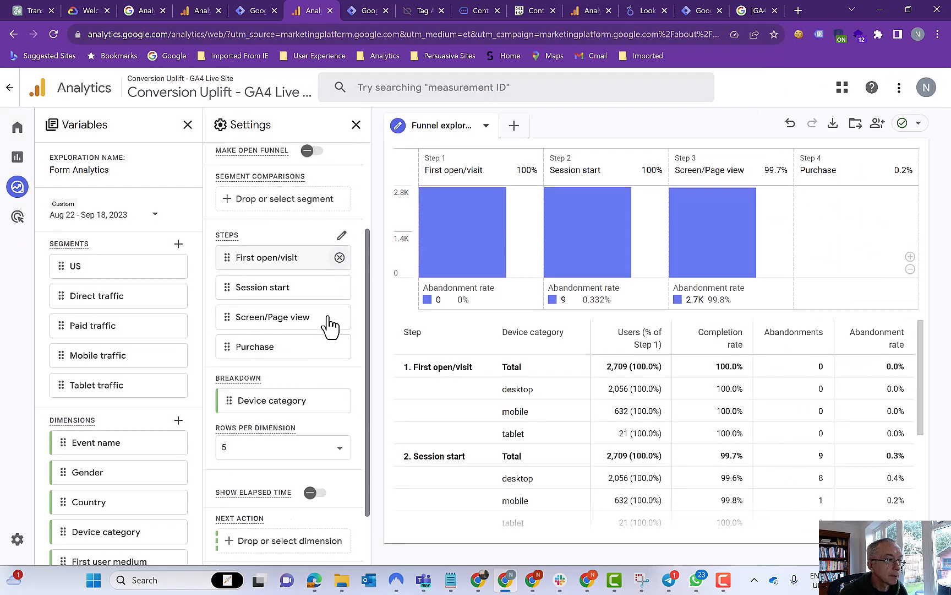
{"action": "left_click", "coordinate": [339, 258]}
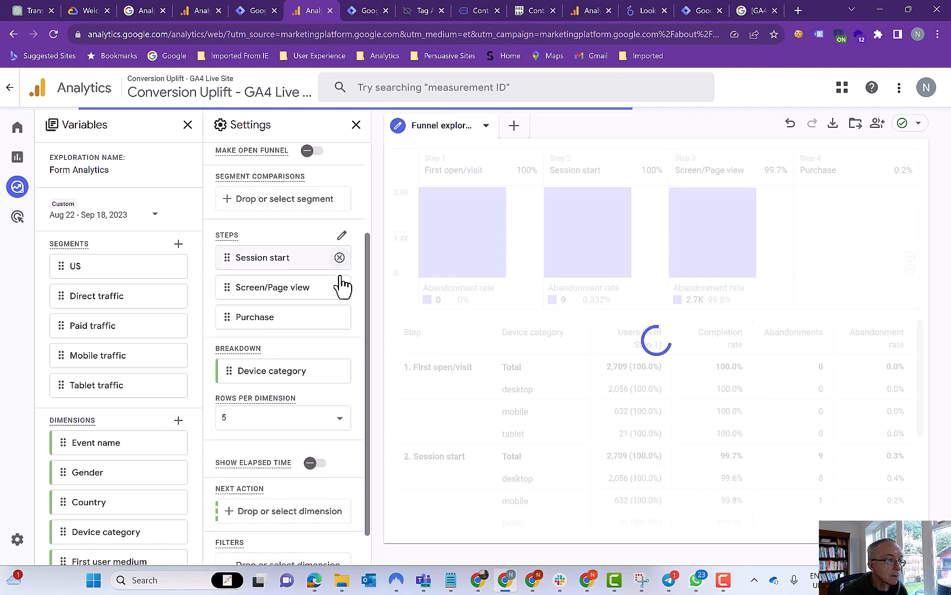
{"action": "left_click", "coordinate": [340, 287]}
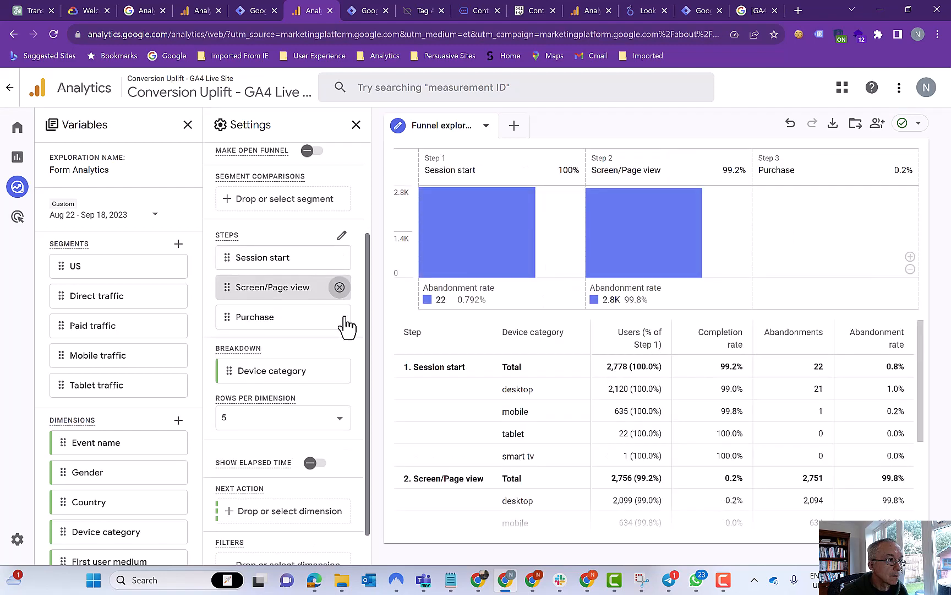
{"action": "left_click", "coordinate": [339, 258]}
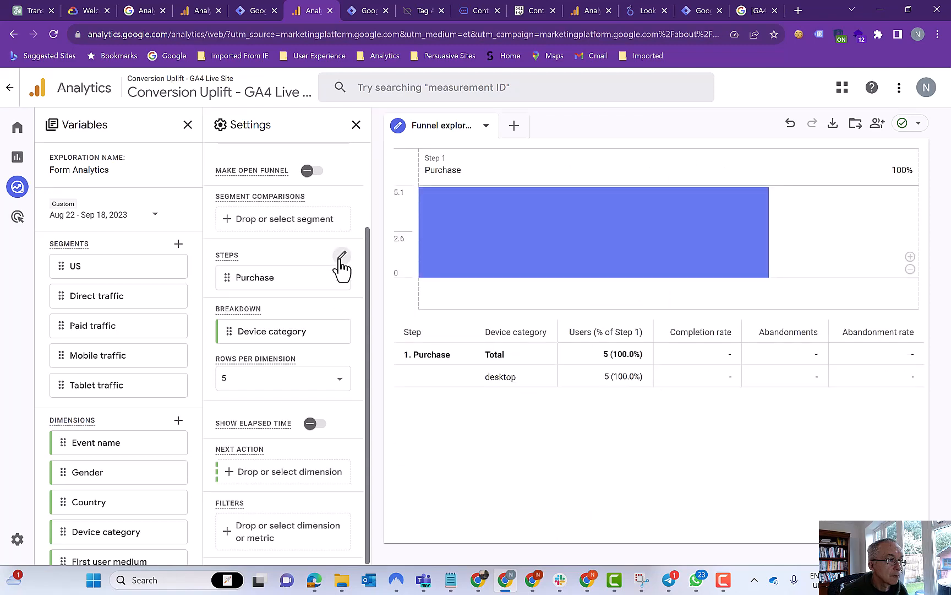
- Rename Step 1 and delete its purchase and in_app_purchase conditions
{"action": "left_click", "coordinate": [341, 256]}
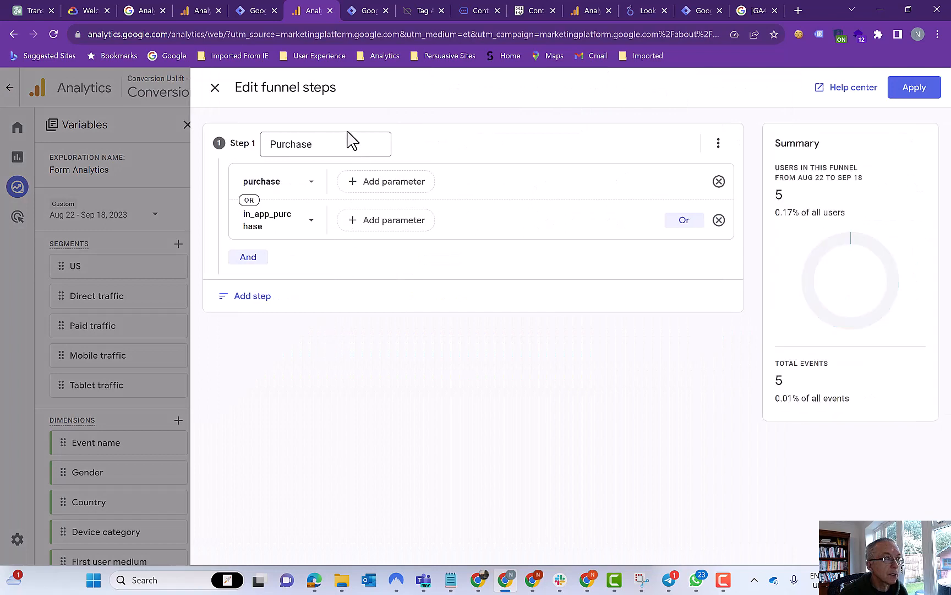
{"action": "left_click", "coordinate": [314, 144]}
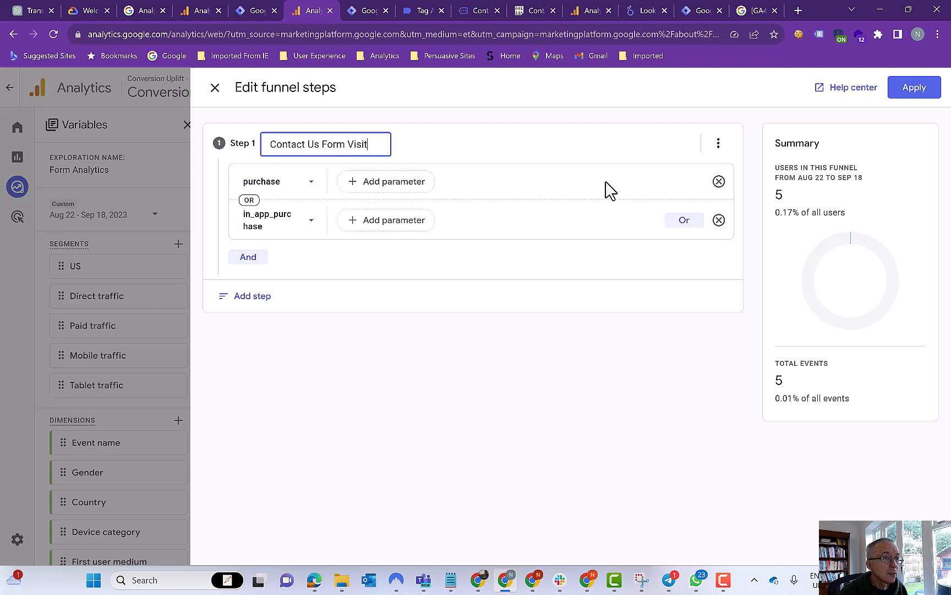
{"action": "left_click", "coordinate": [717, 182]}
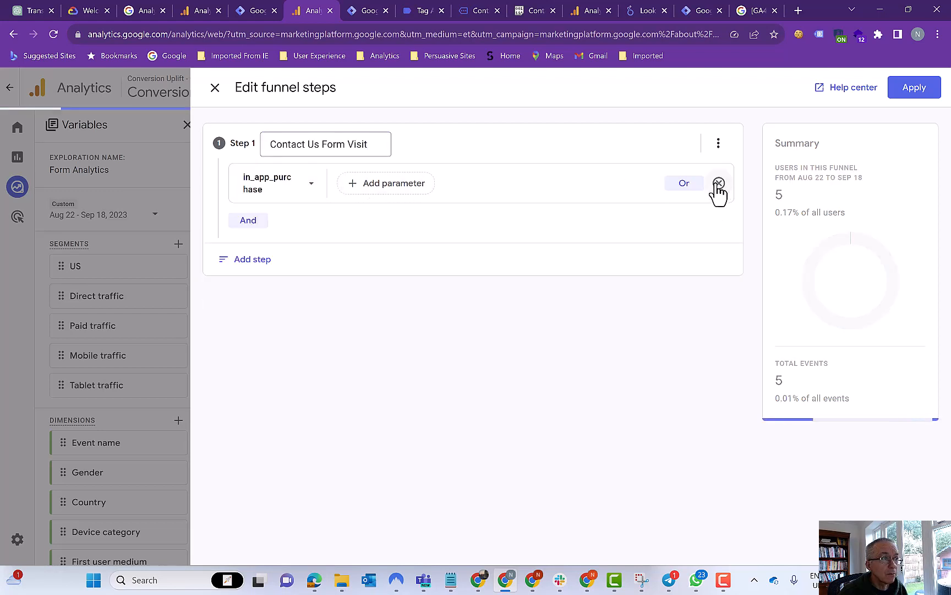
{"action": "left_click", "coordinate": [711, 186]}
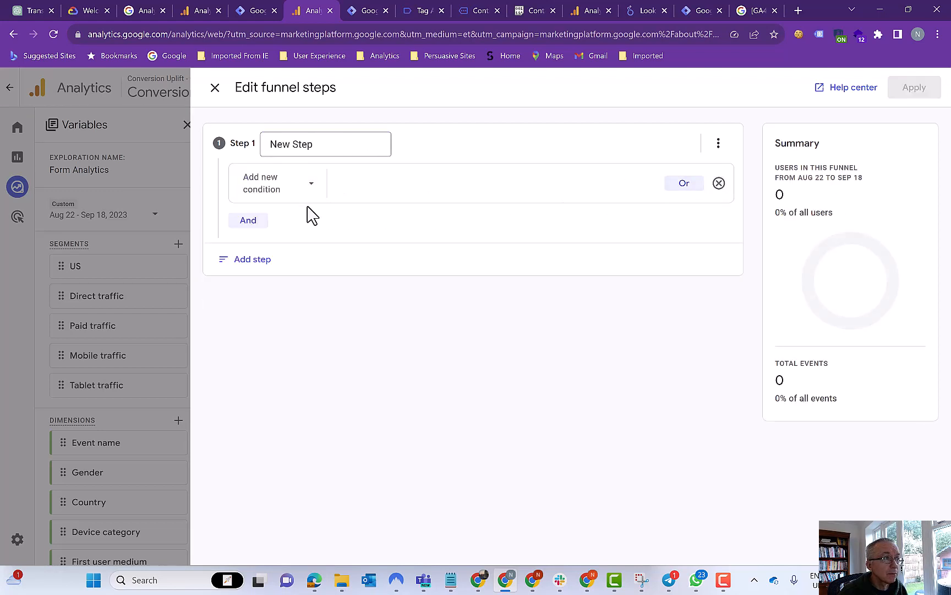
- Set Step 1's condition to the Contact_us_visit event
{"action": "left_click", "coordinate": [270, 192]}
{"action": "left_click", "coordinate": [259, 229]}
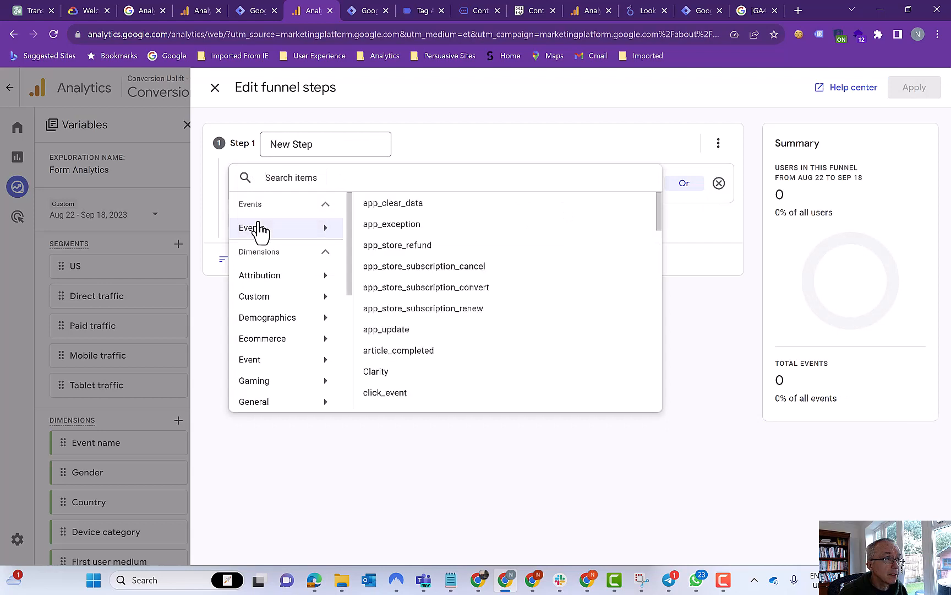
{"action": "left_click", "coordinate": [310, 178]}
{"action": "type", "text": "cp"}
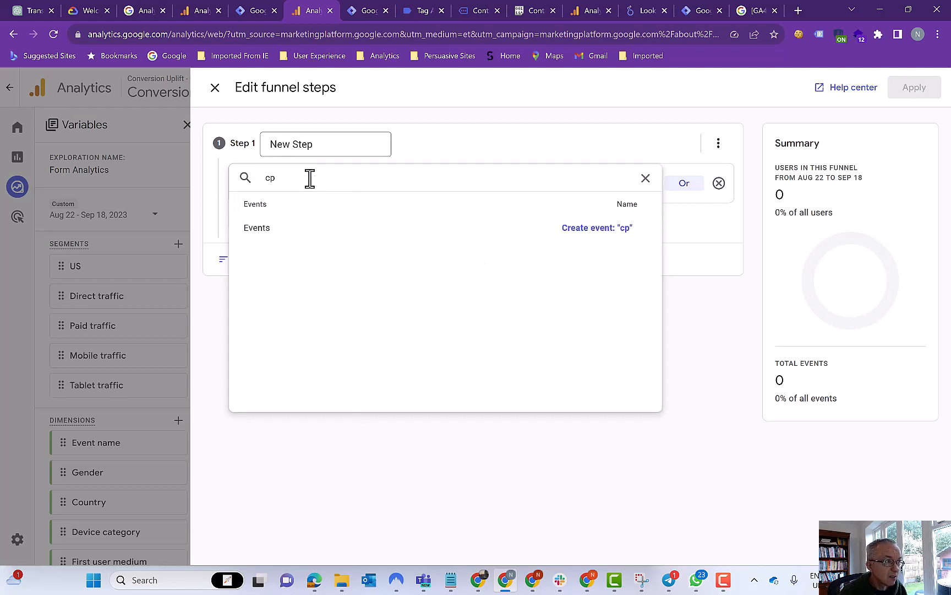
{"action": "key", "text": "BackSpace"}
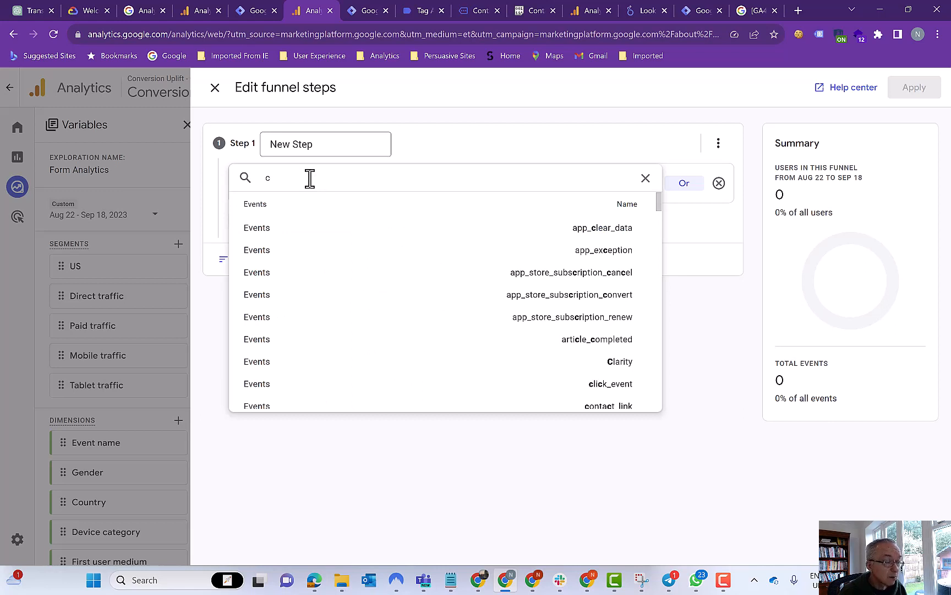
{"action": "type", "text": "ontact"}
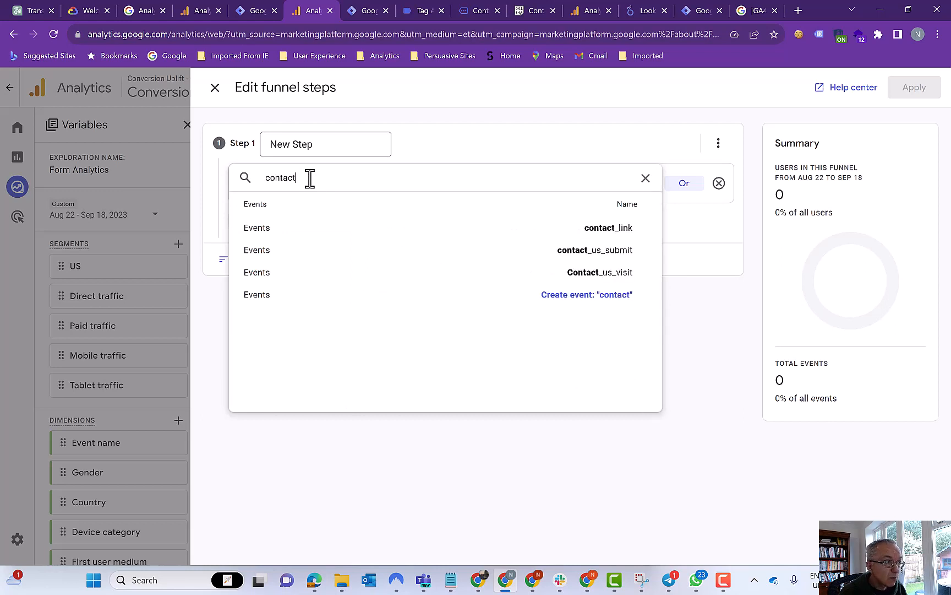
{"action": "left_click", "coordinate": [256, 283]}
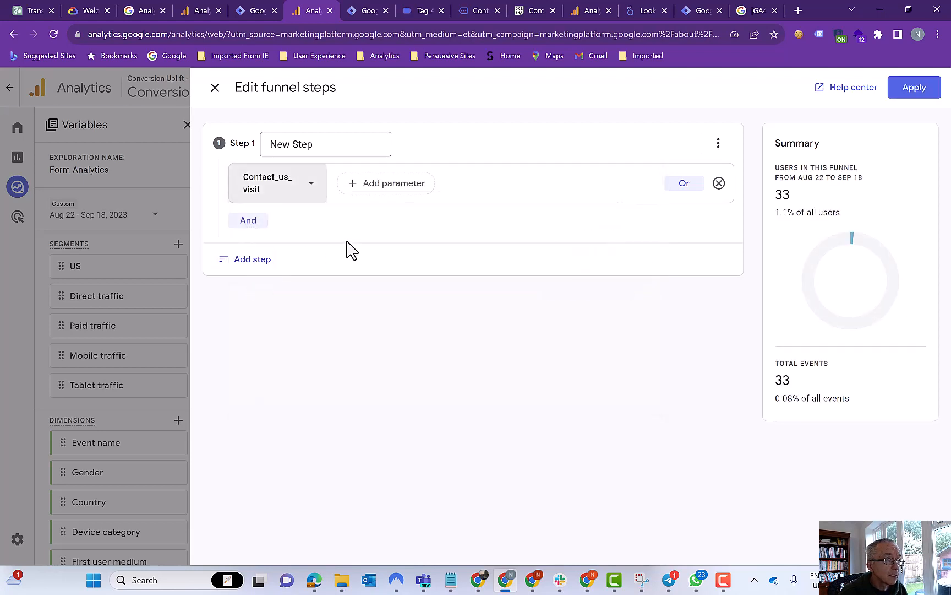
- Add Step 2 named 'Name' matching the form_fill_started event
{"action": "left_click", "coordinate": [254, 260]}
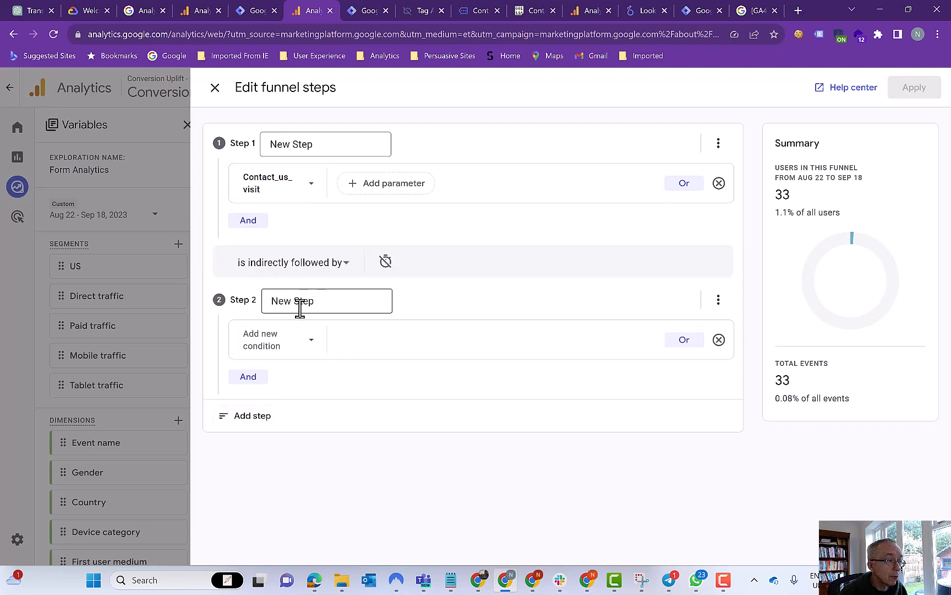
{"action": "left_click", "coordinate": [274, 301]}
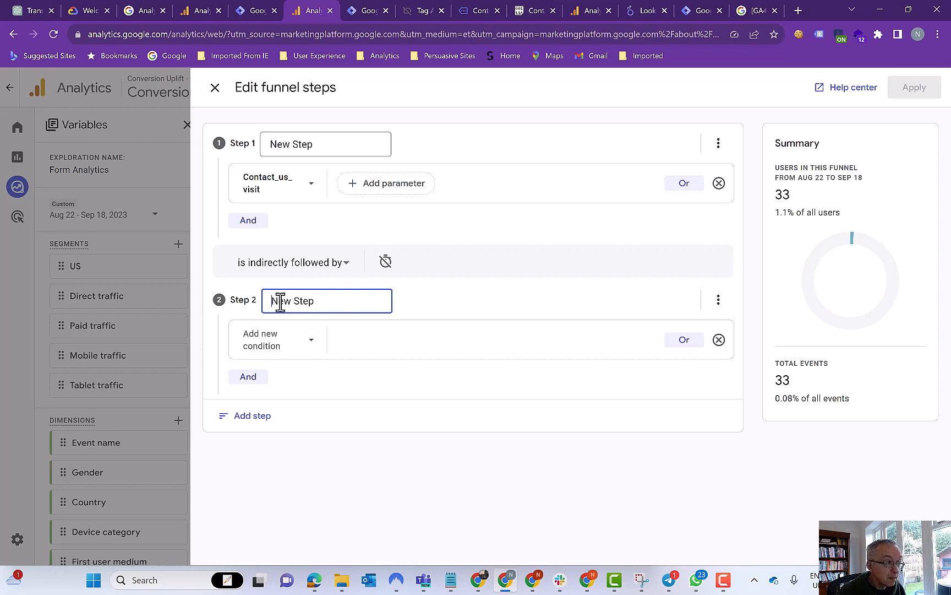
{"action": "type", "text": "ame"}
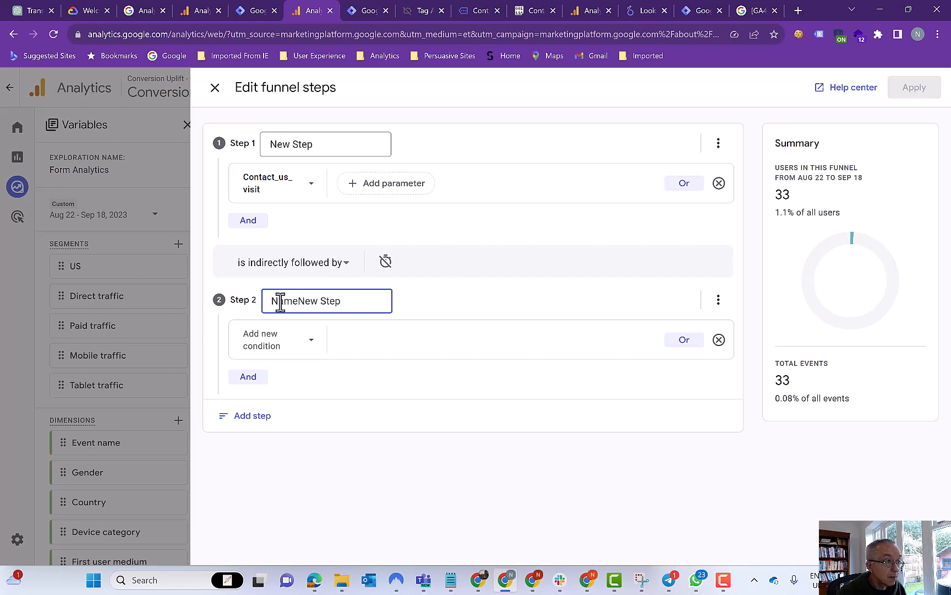
{"action": "key", "text": "Delete"}
{"action": "left_click", "coordinate": [267, 339]}
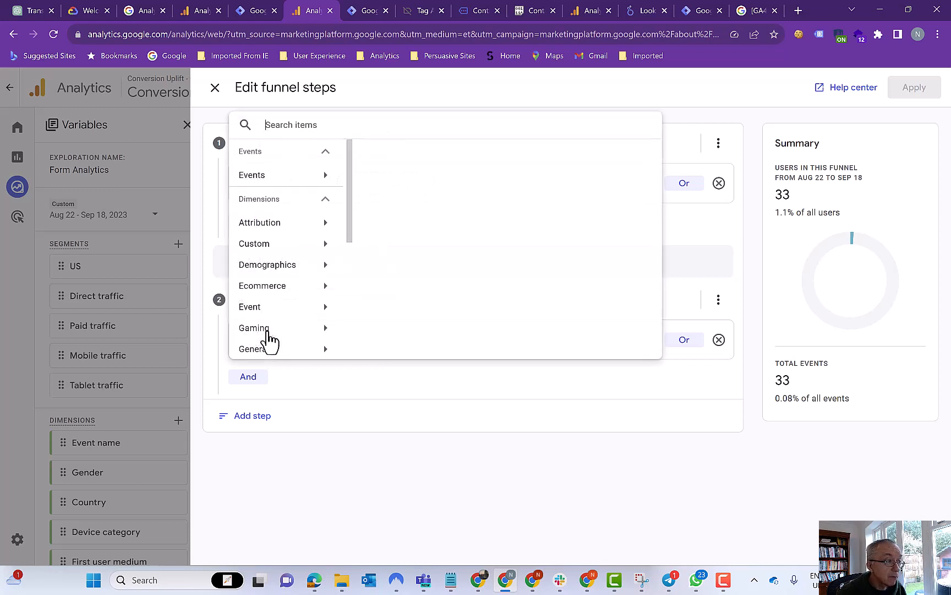
{"action": "left_click", "coordinate": [263, 176]}
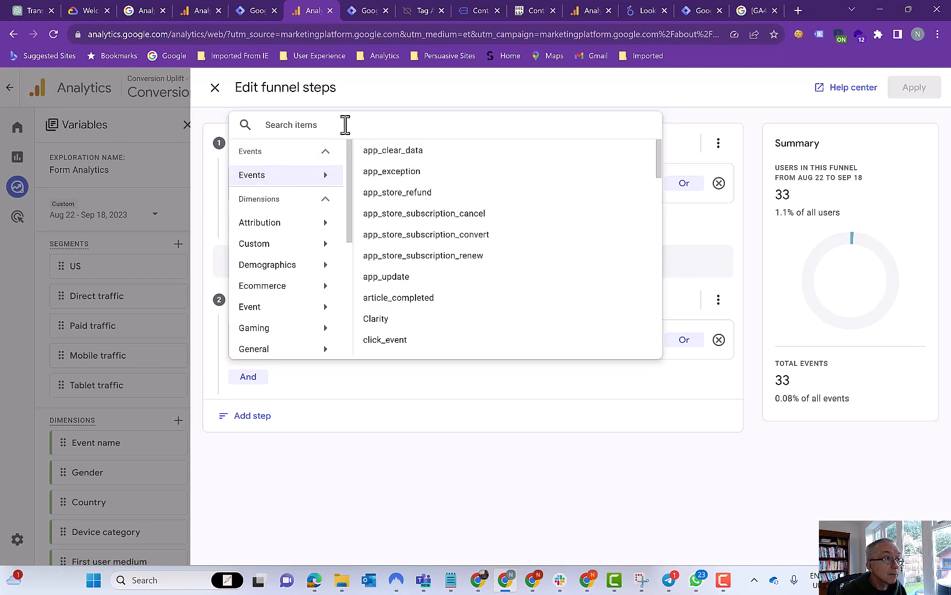
{"action": "type", "text": "form"}
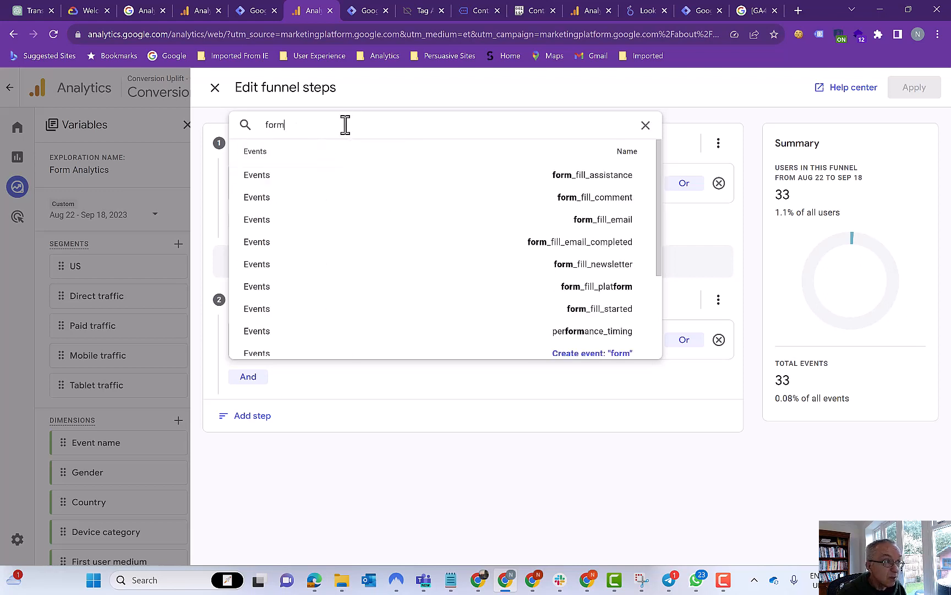
{"action": "type", "text": "_fill"}
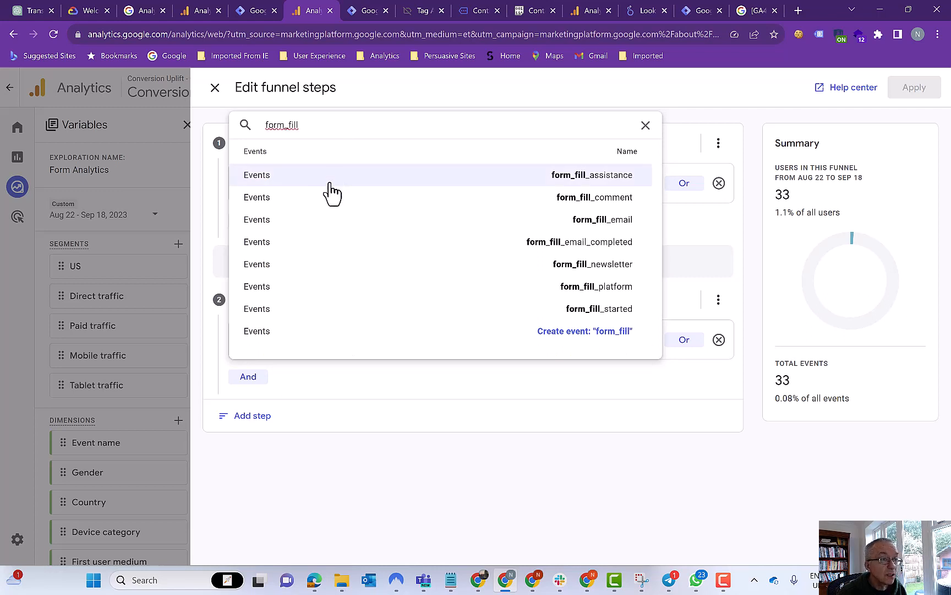
{"action": "left_click", "coordinate": [284, 314]}
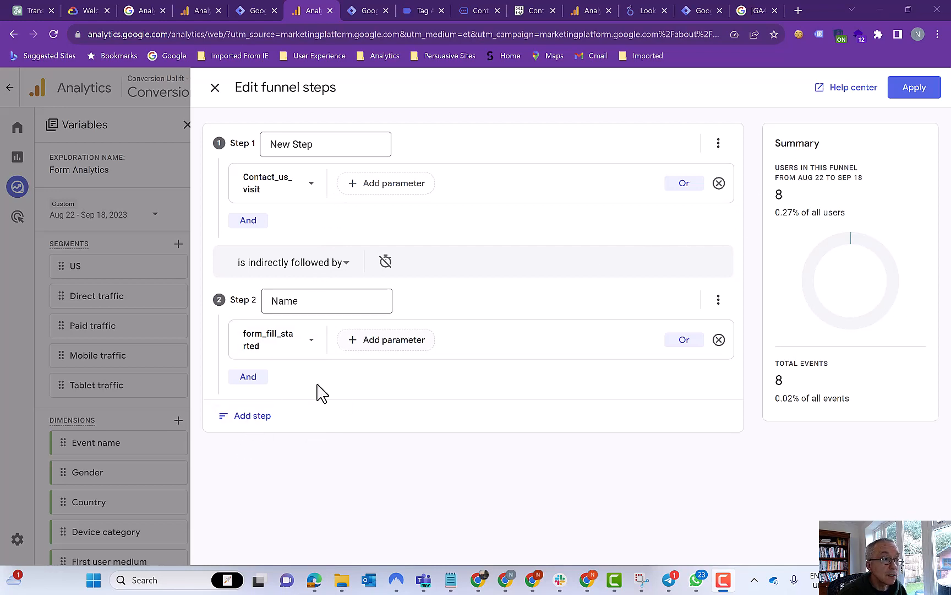
- Add Step 3 named 'Email' with the form_fill_email event as its condition
{"action": "left_click", "coordinate": [253, 416]}
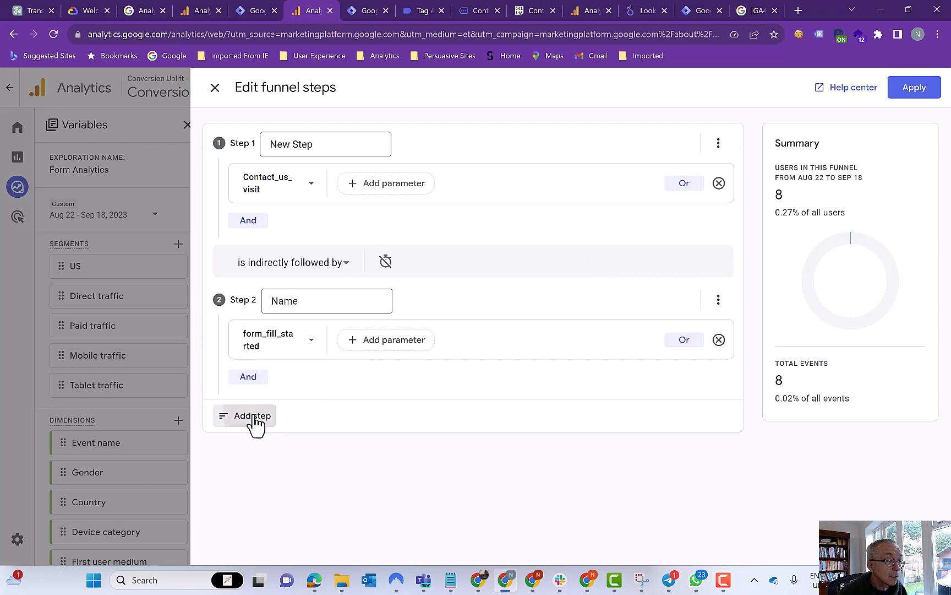
{"action": "left_click", "coordinate": [316, 458]}
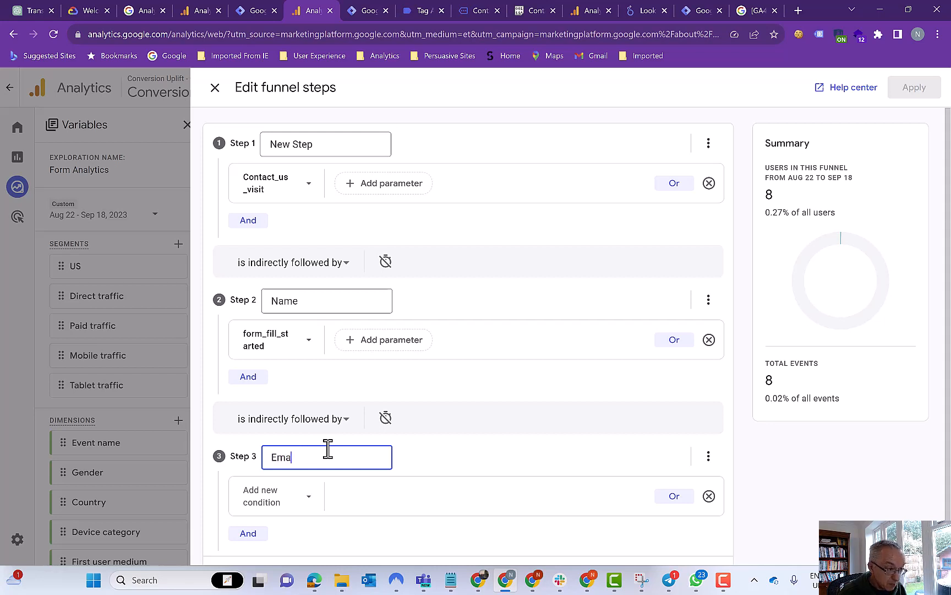
{"action": "type", "text": "Email"}
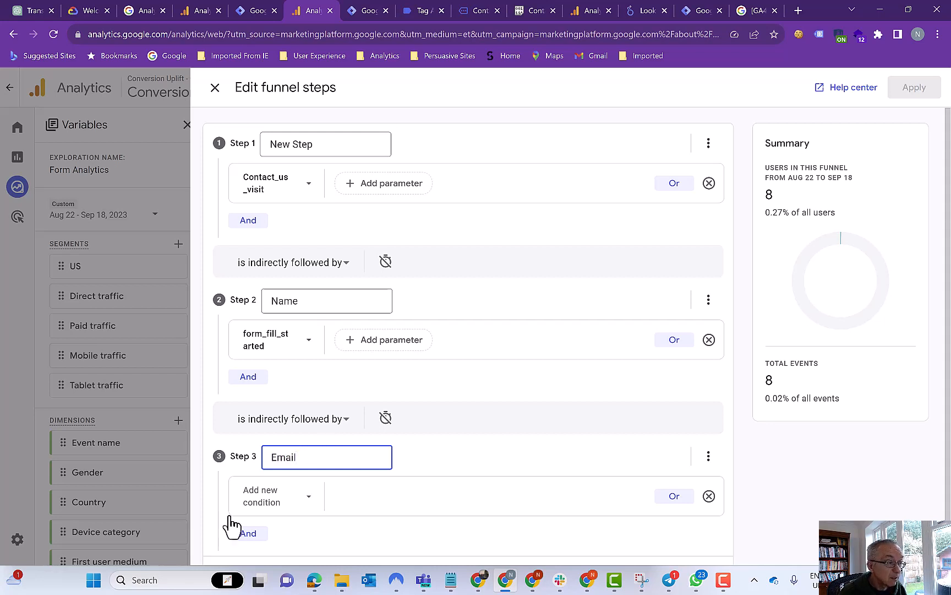
{"action": "left_click", "coordinate": [272, 508]}
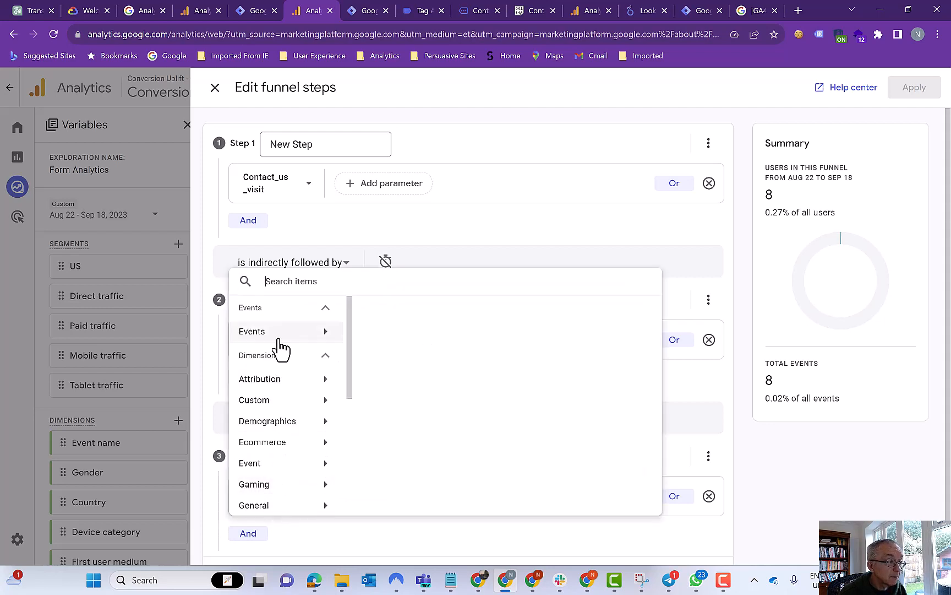
{"action": "left_click", "coordinate": [272, 333]}
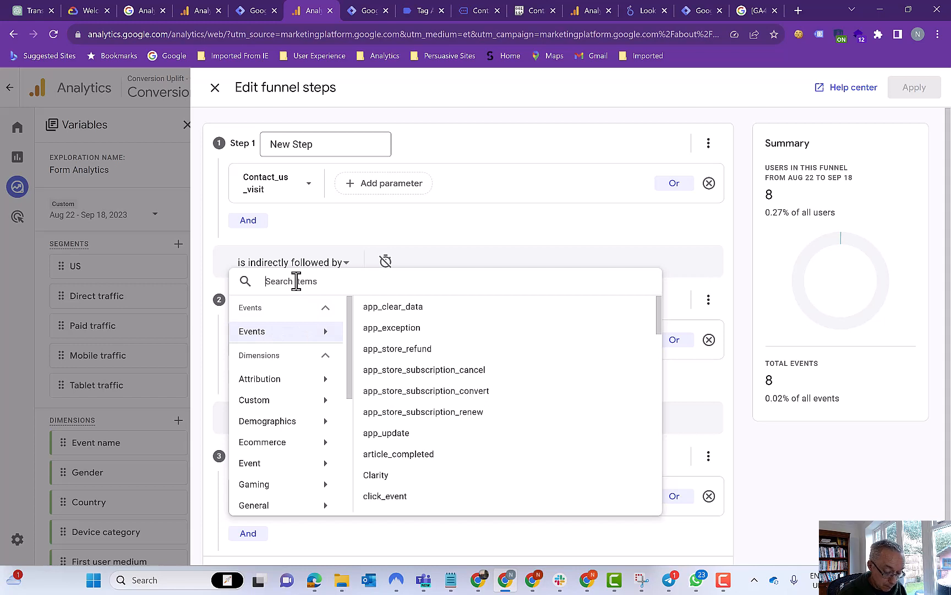
{"action": "type", "text": "form_fill"}
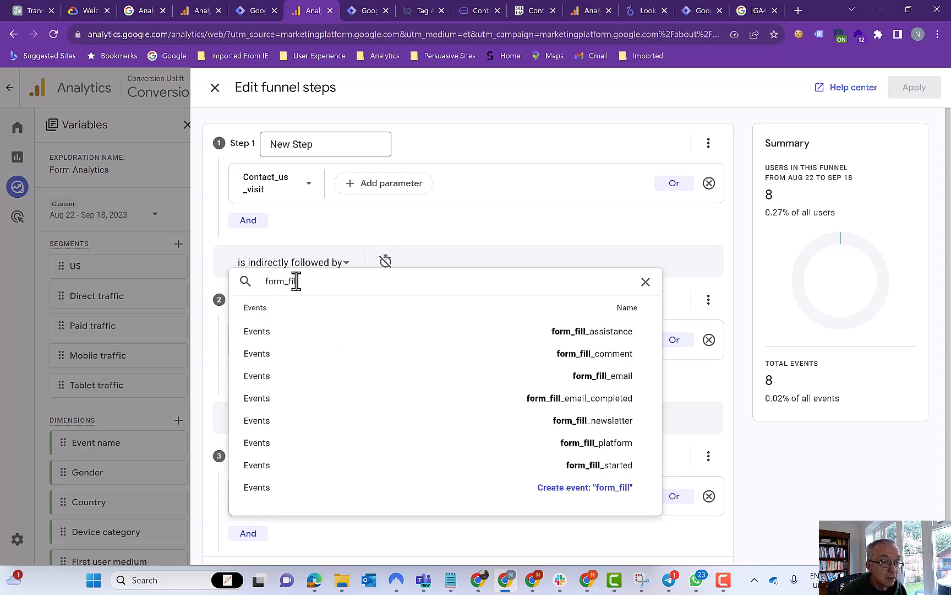
{"action": "left_click", "coordinate": [281, 383]}
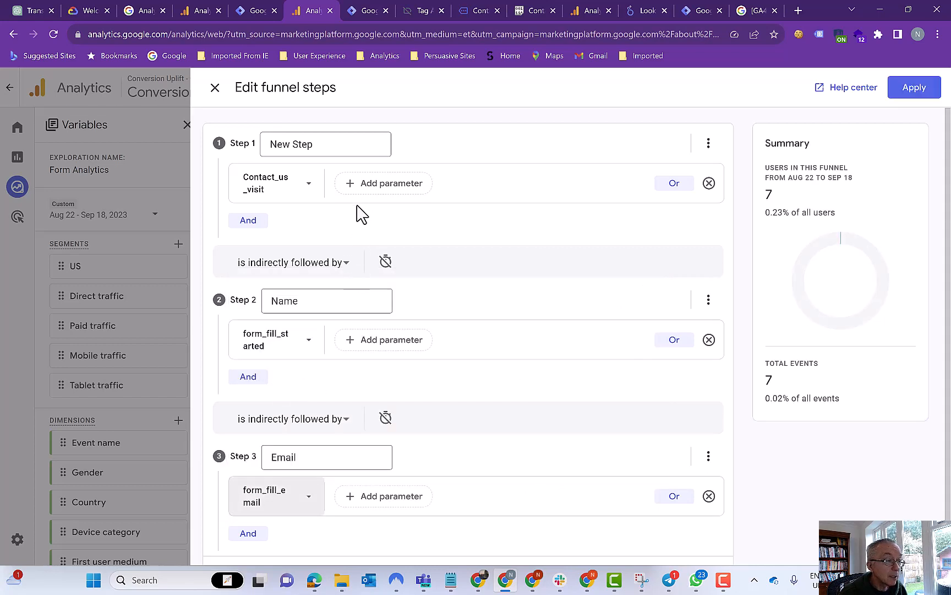
- Check Steps 4–7 and apply the seven-step funnel ending at Generate Lead
{"action": "scroll", "coordinate": [360, 214], "scroll_direction": "down", "scroll_amount": 10}
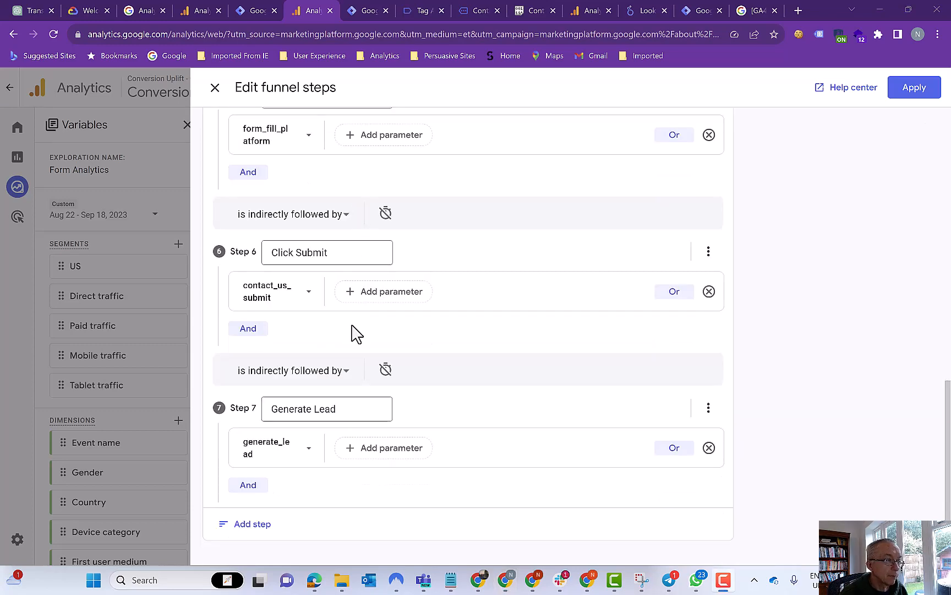
{"action": "scroll", "coordinate": [356, 333], "scroll_direction": "up", "scroll_amount": 3}
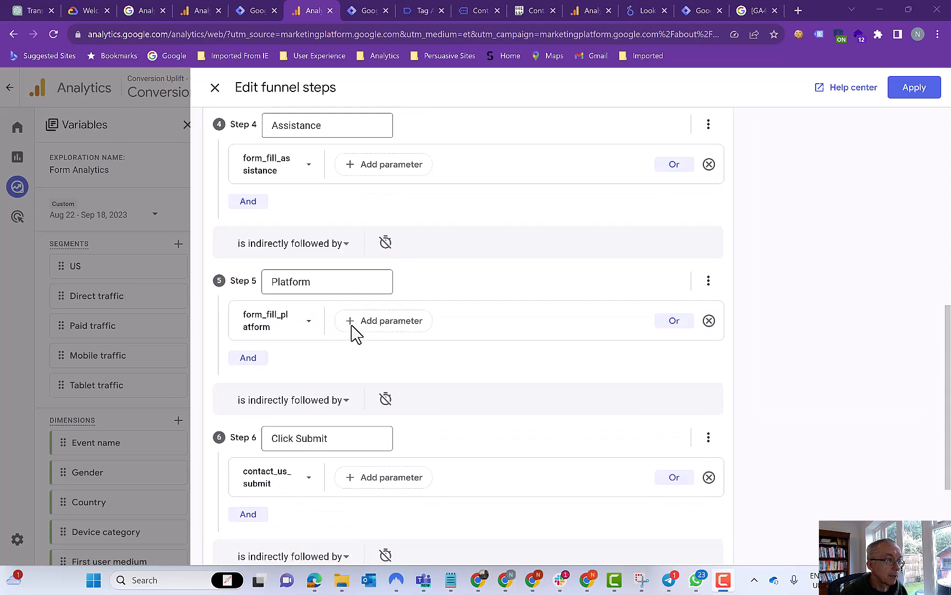
{"action": "scroll", "coordinate": [355, 334], "scroll_direction": "down", "scroll_amount": 3}
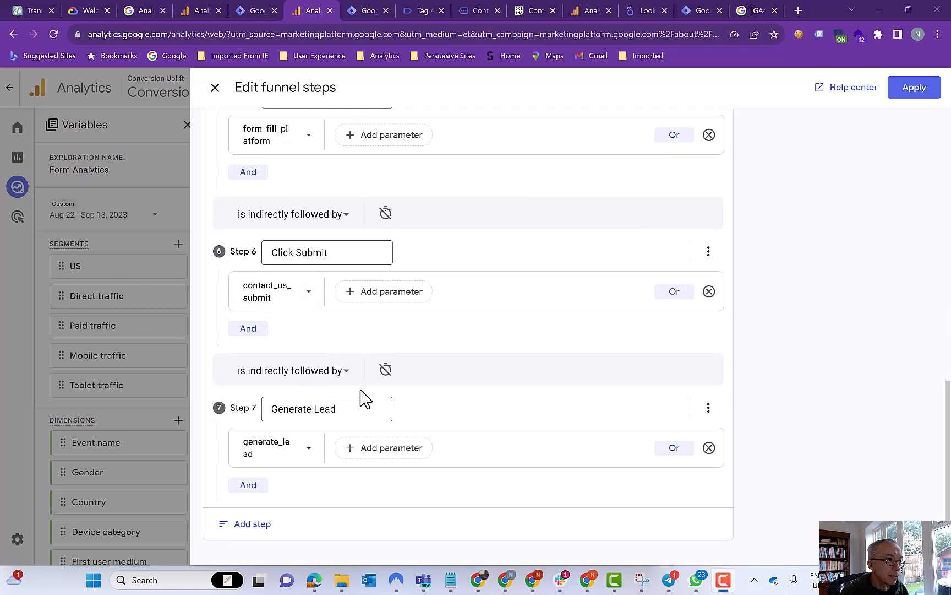
{"action": "left_click", "coordinate": [912, 90]}
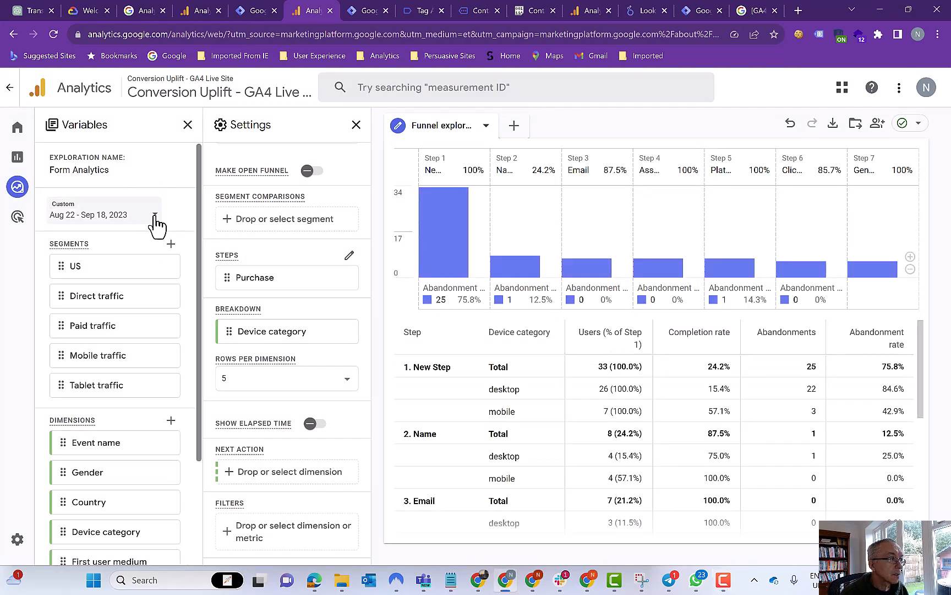
- Set a custom date range of Feb 17 – Sep 18, 2023
{"action": "left_click", "coordinate": [155, 217]}
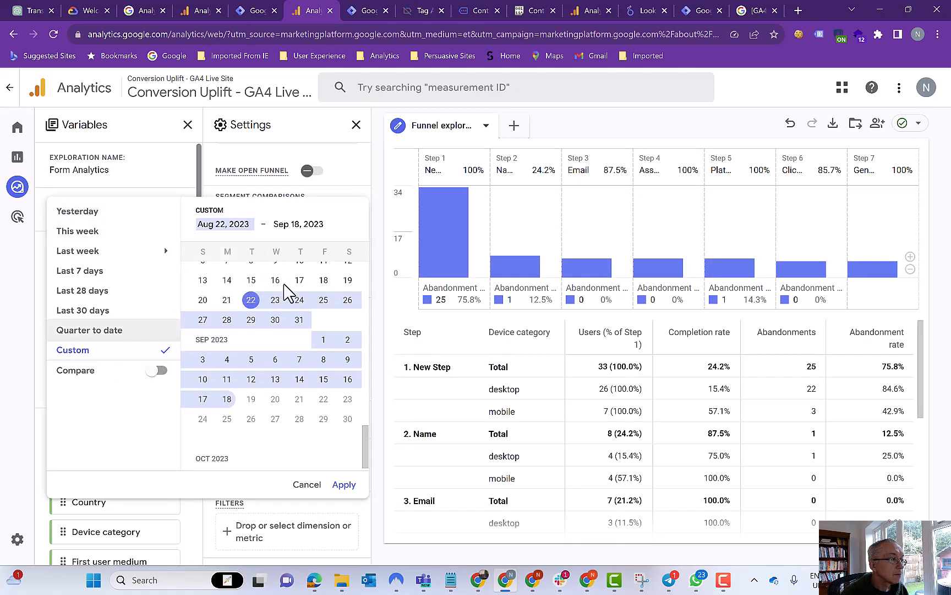
{"action": "scroll", "coordinate": [301, 391], "scroll_direction": "up", "scroll_amount": 1}
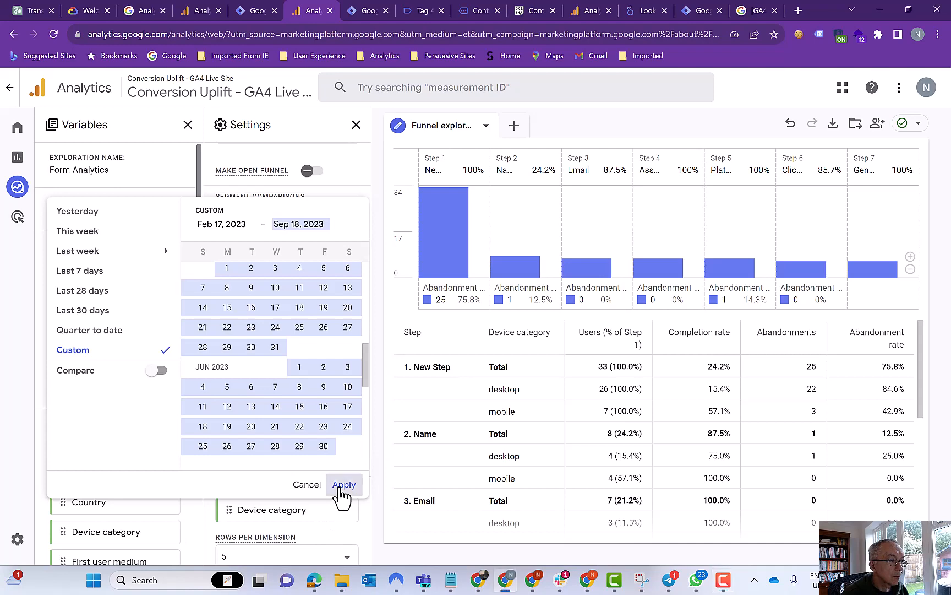
{"action": "left_click", "coordinate": [343, 487]}
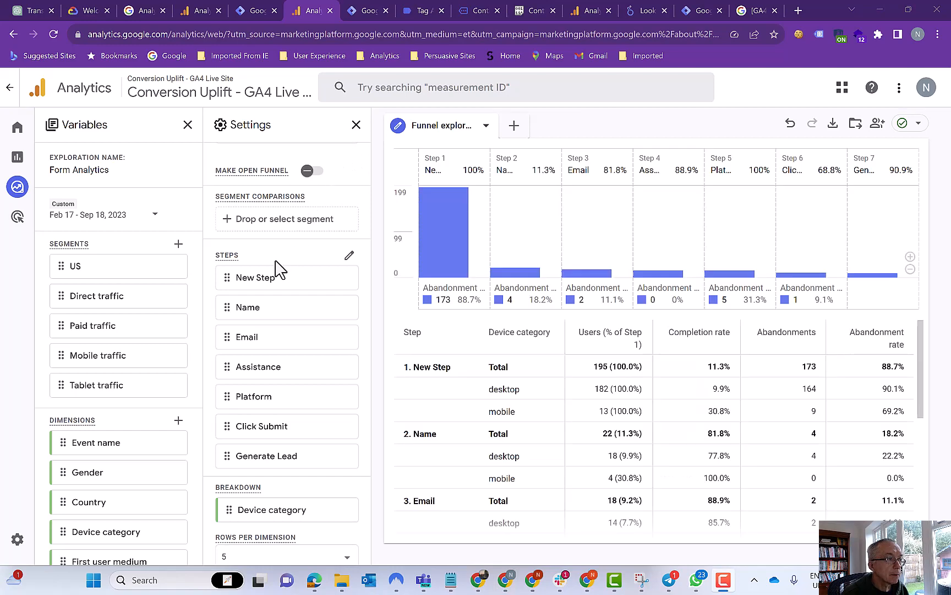
{"action": "mouse_move", "coordinate": [454, 232]}
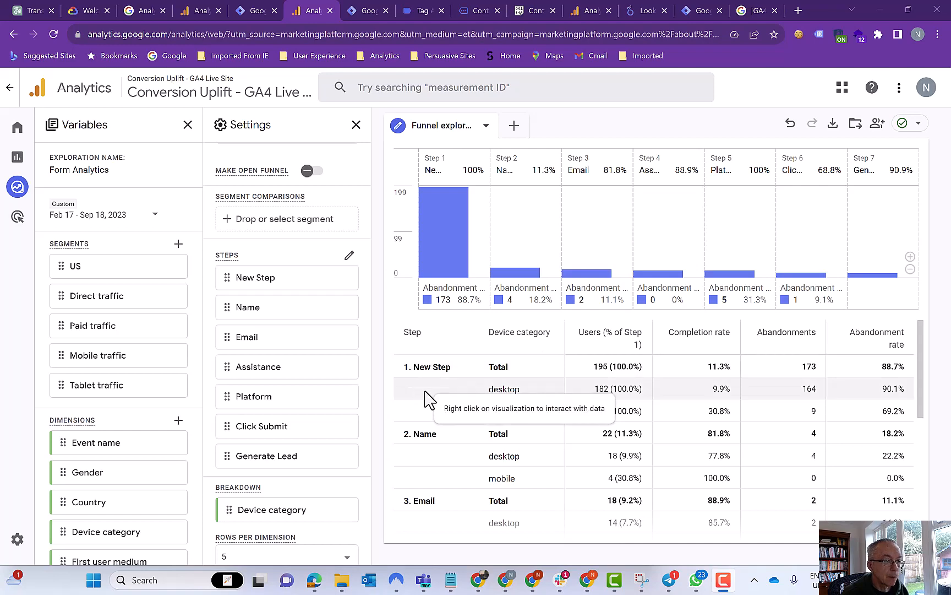
- Turn on Show Elapsed Time and review elapsed time per step and device in the table
{"action": "scroll", "coordinate": [291, 395], "scroll_direction": "down", "scroll_amount": 1}
{"action": "scroll", "coordinate": [292, 395], "scroll_direction": "down", "scroll_amount": 3}
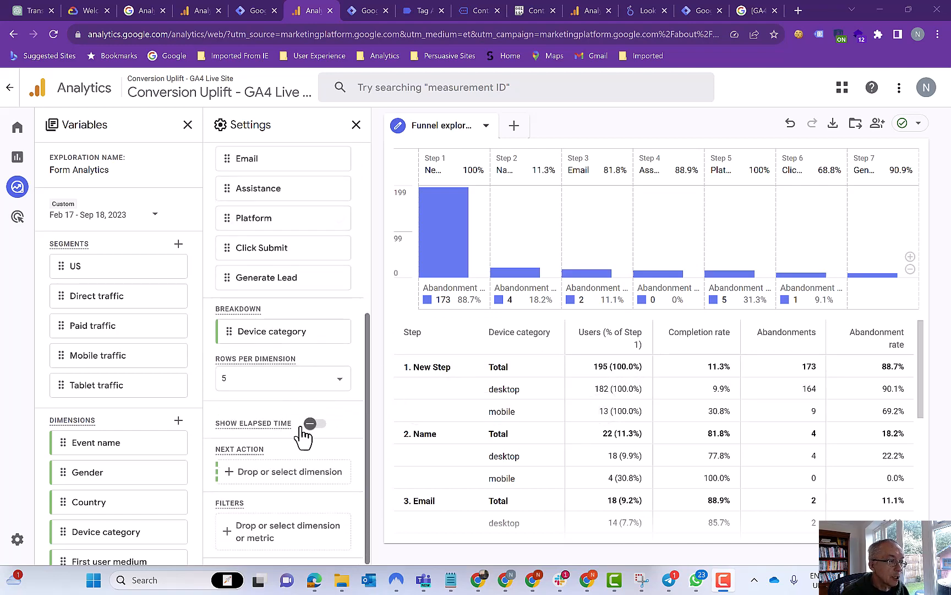
{"action": "left_click", "coordinate": [312, 423]}
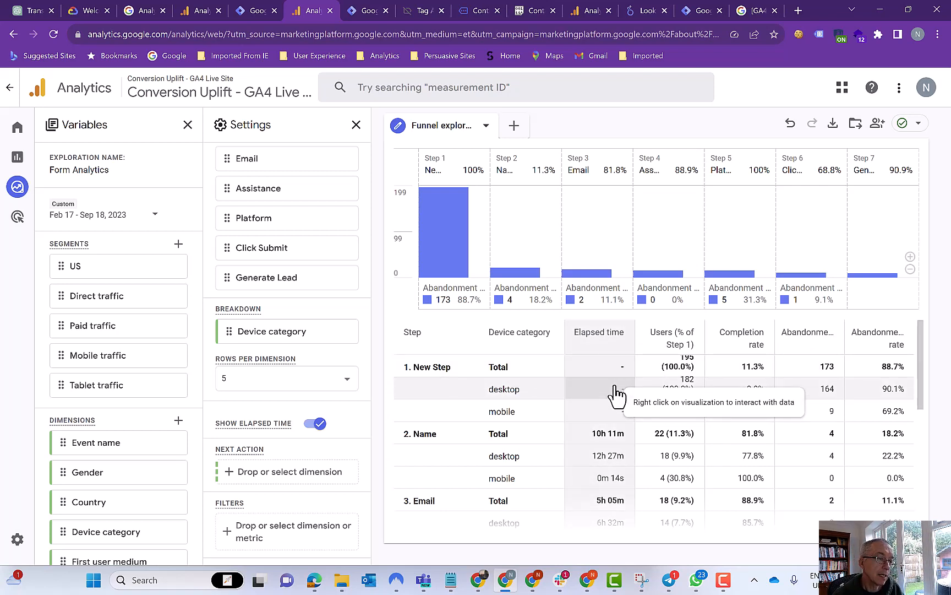
{"action": "scroll", "coordinate": [617, 406], "scroll_direction": "down", "scroll_amount": 1}
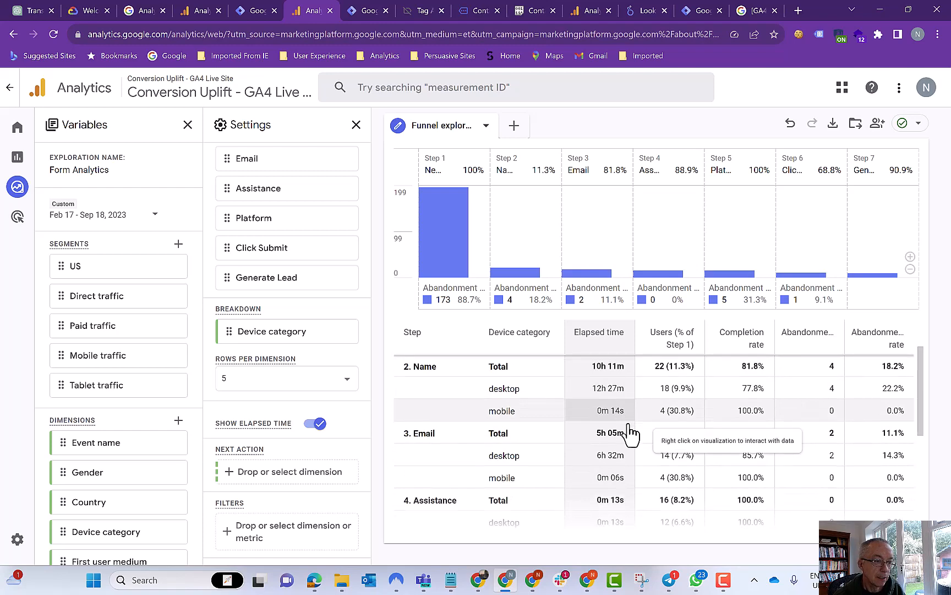
{"action": "scroll", "coordinate": [630, 432], "scroll_direction": "down", "scroll_amount": 1}
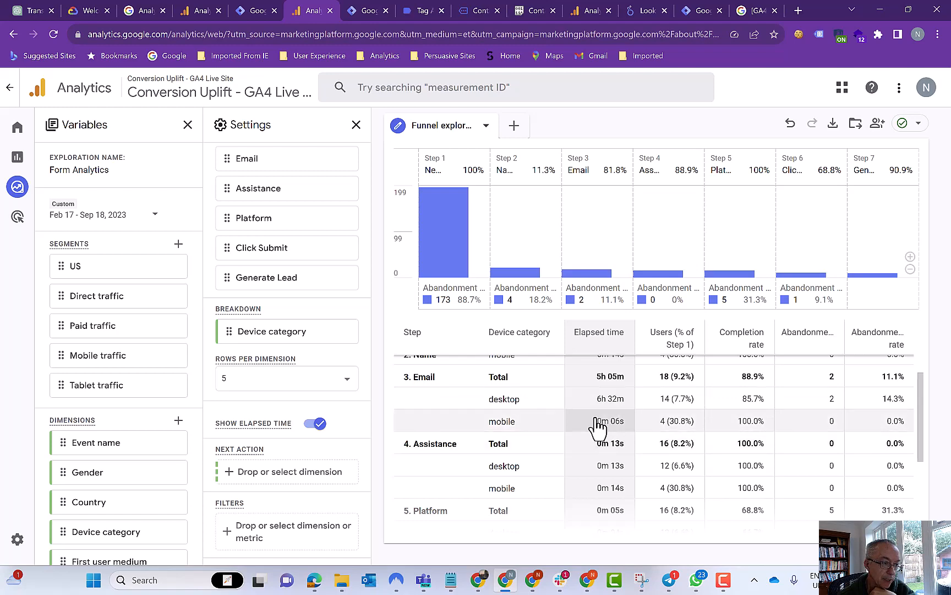
{"action": "scroll", "coordinate": [609, 443], "scroll_direction": "down", "scroll_amount": 1}
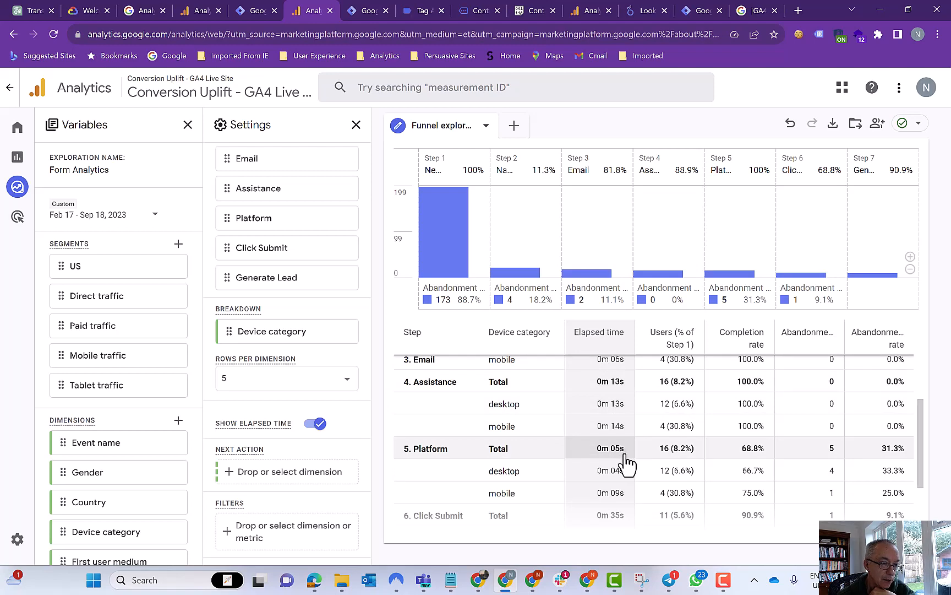
{"action": "scroll", "coordinate": [627, 464], "scroll_direction": "down", "scroll_amount": 2}
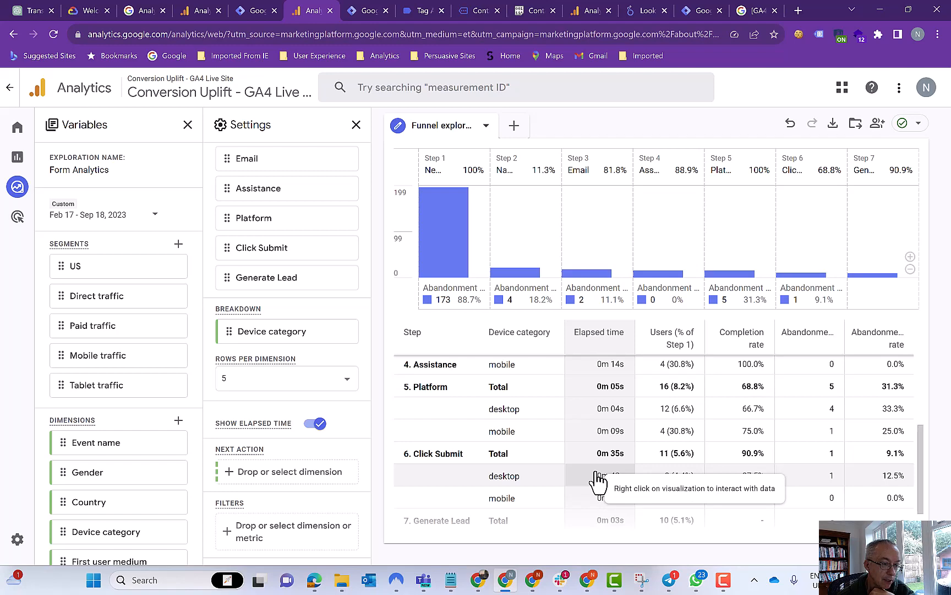
{"action": "scroll", "coordinate": [597, 479], "scroll_direction": "down", "scroll_amount": 2}
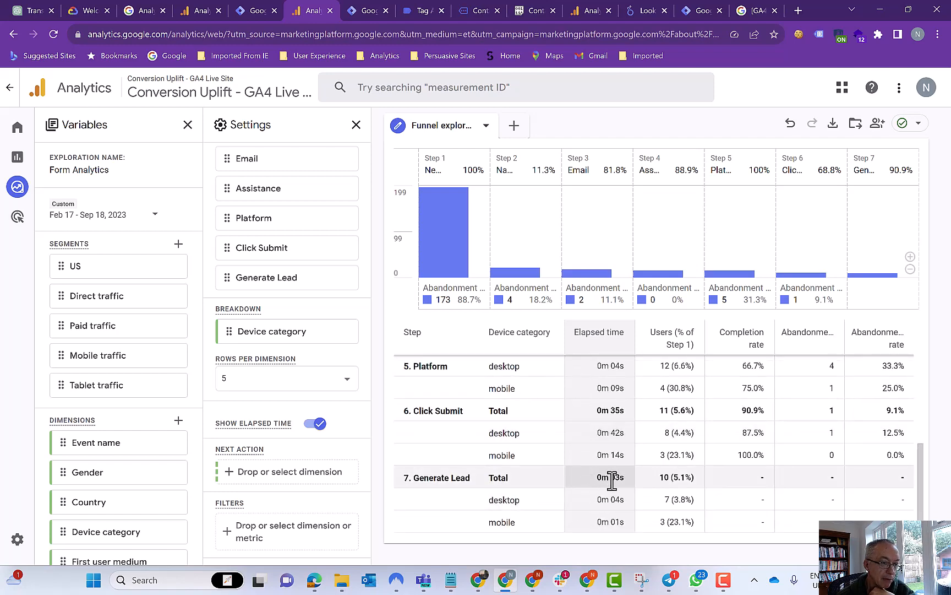